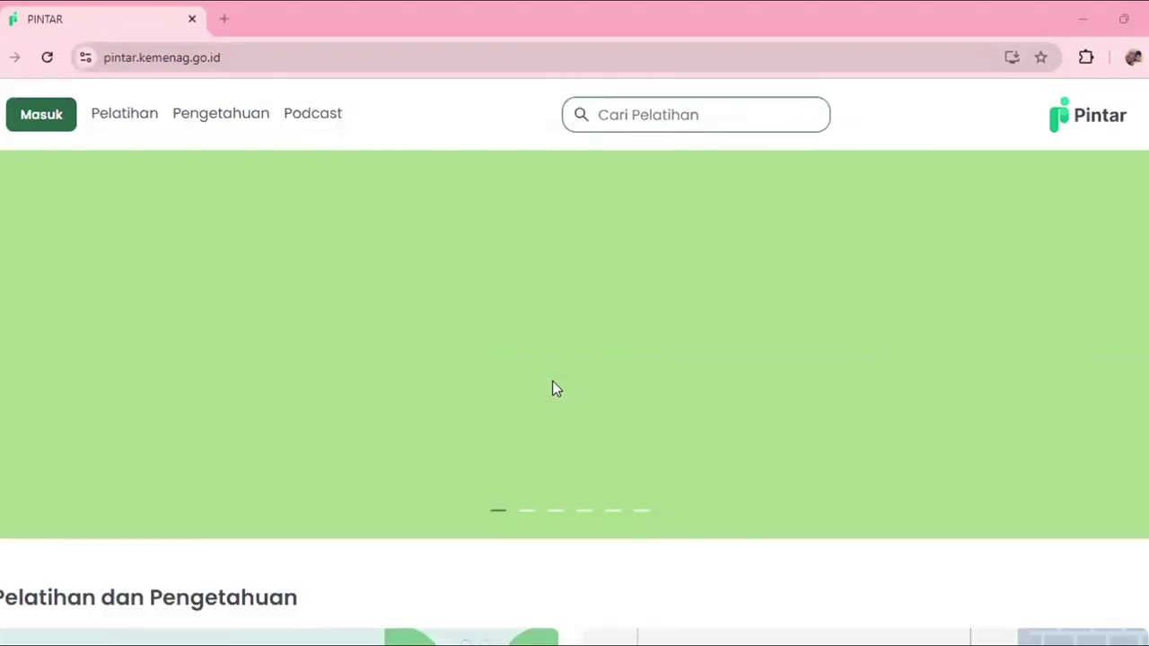
Go from the PINTAR home page through the Masuk login page to the Buat Akun form.
scroll(552, 387, "down", 5)
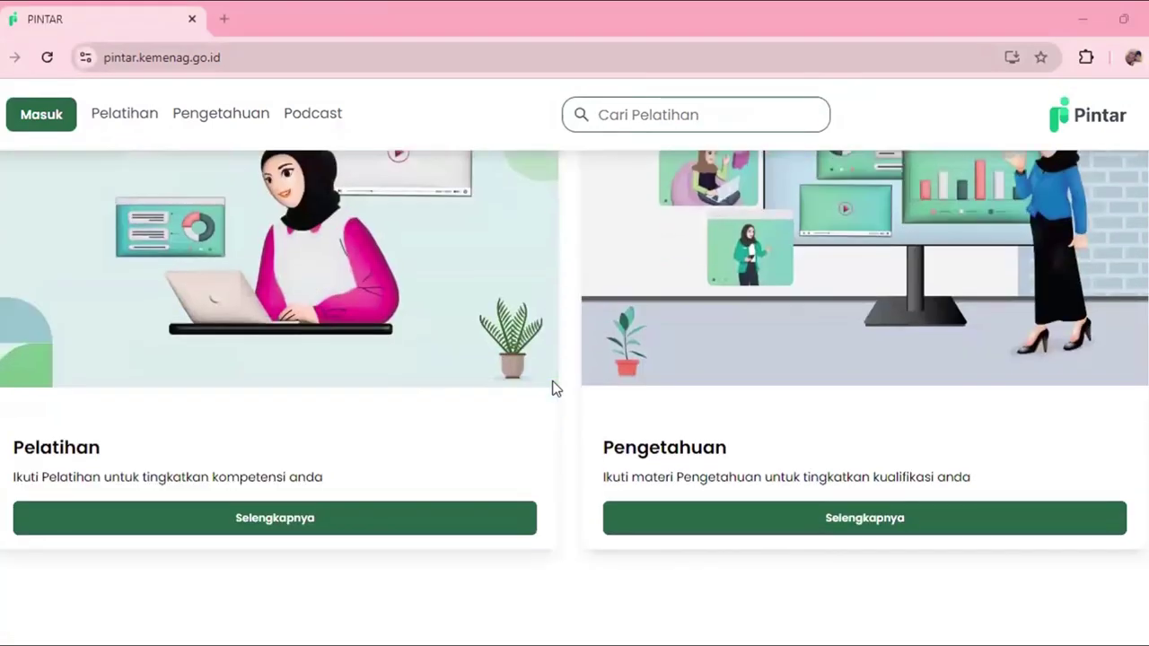
scroll(552, 388, "up", 6)
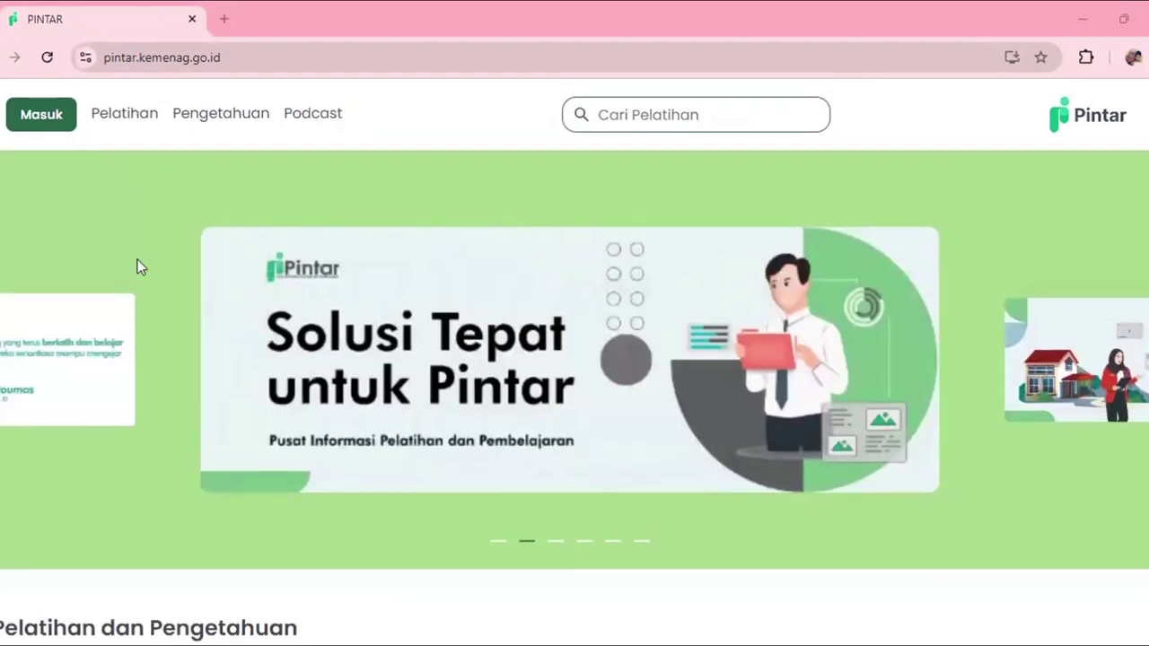
left_click(42, 117)
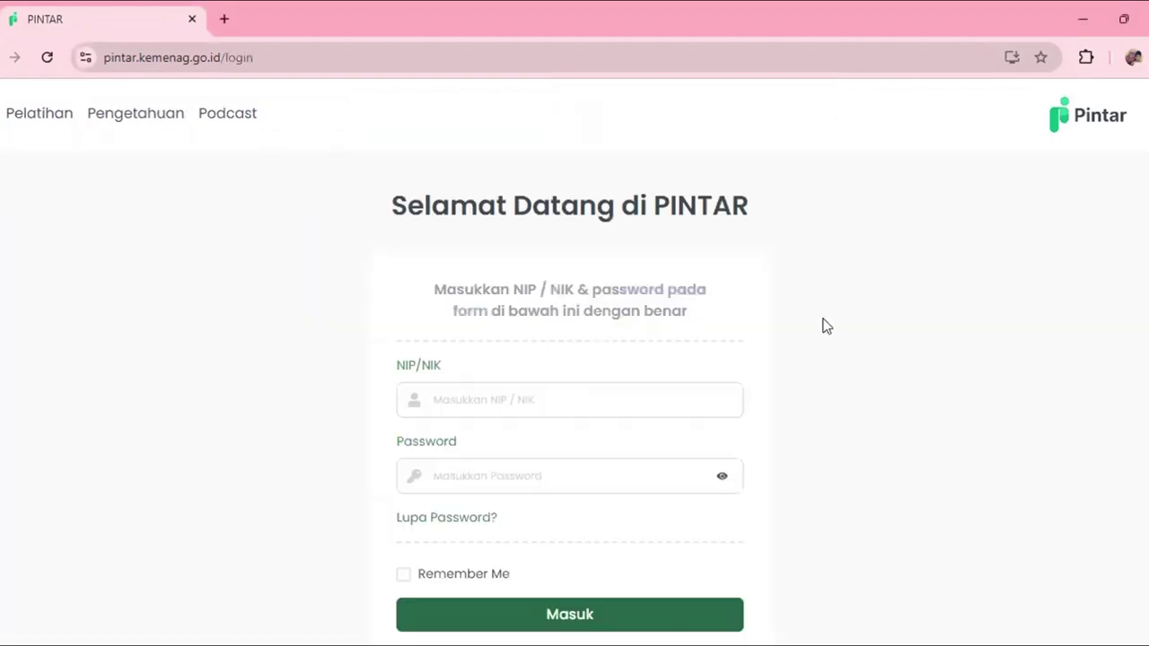
scroll(825, 326, "down", 2)
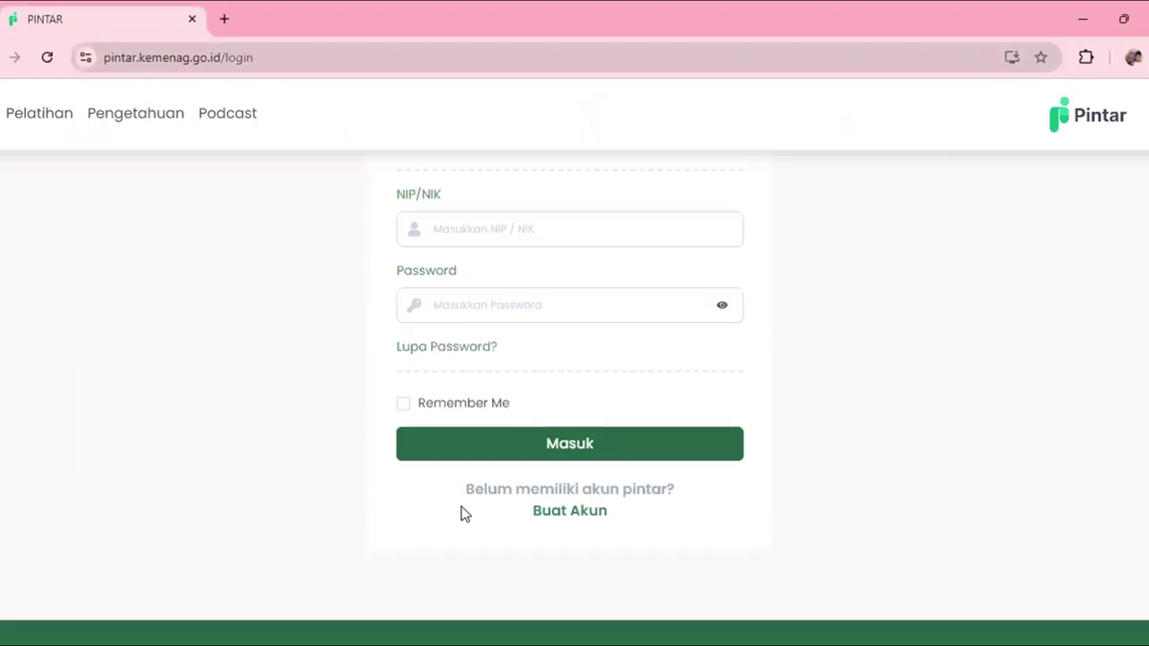
left_click(549, 513)
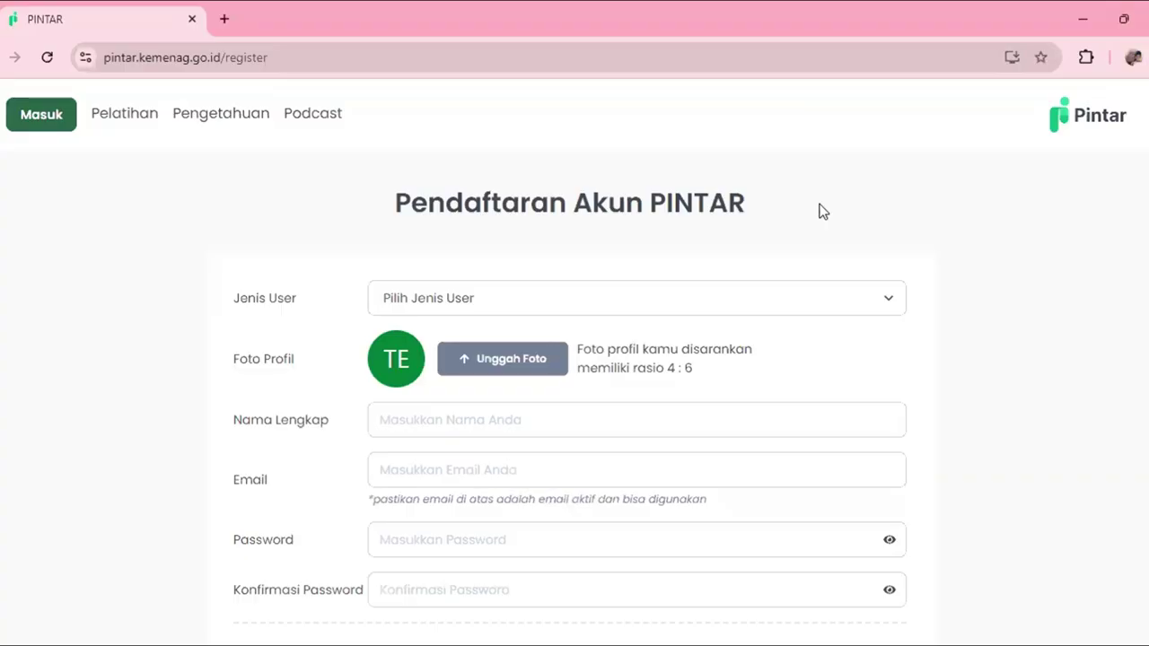
Choose Non ASN Kementerian Agama as the Jenis User.
left_click(786, 303)
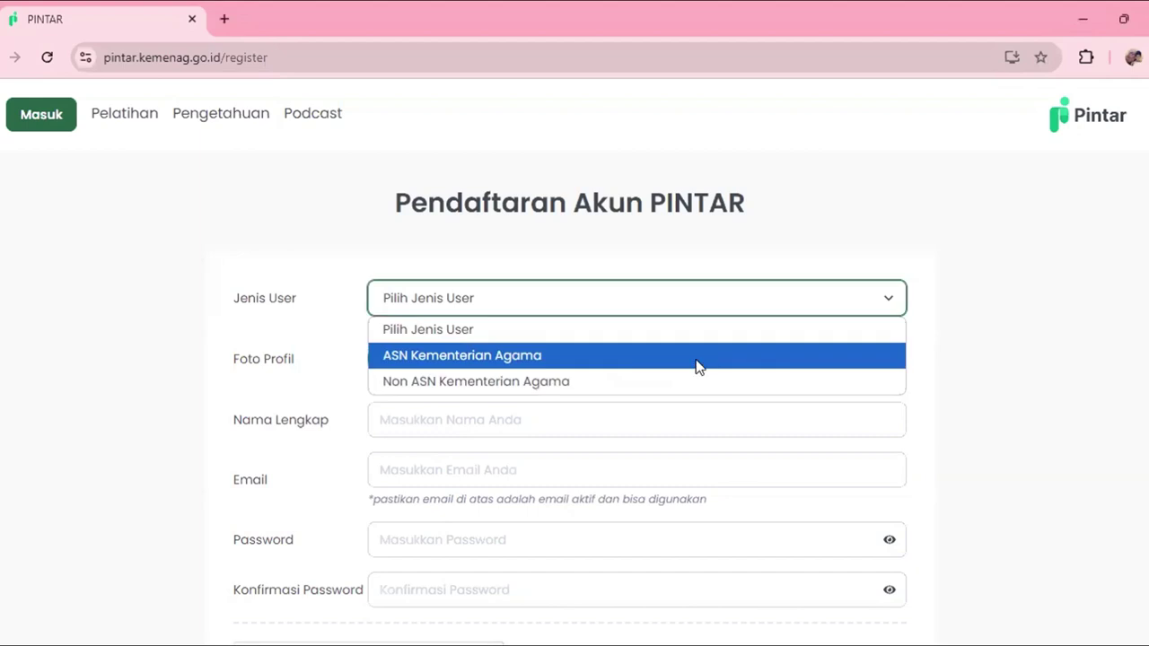
left_click(535, 382)
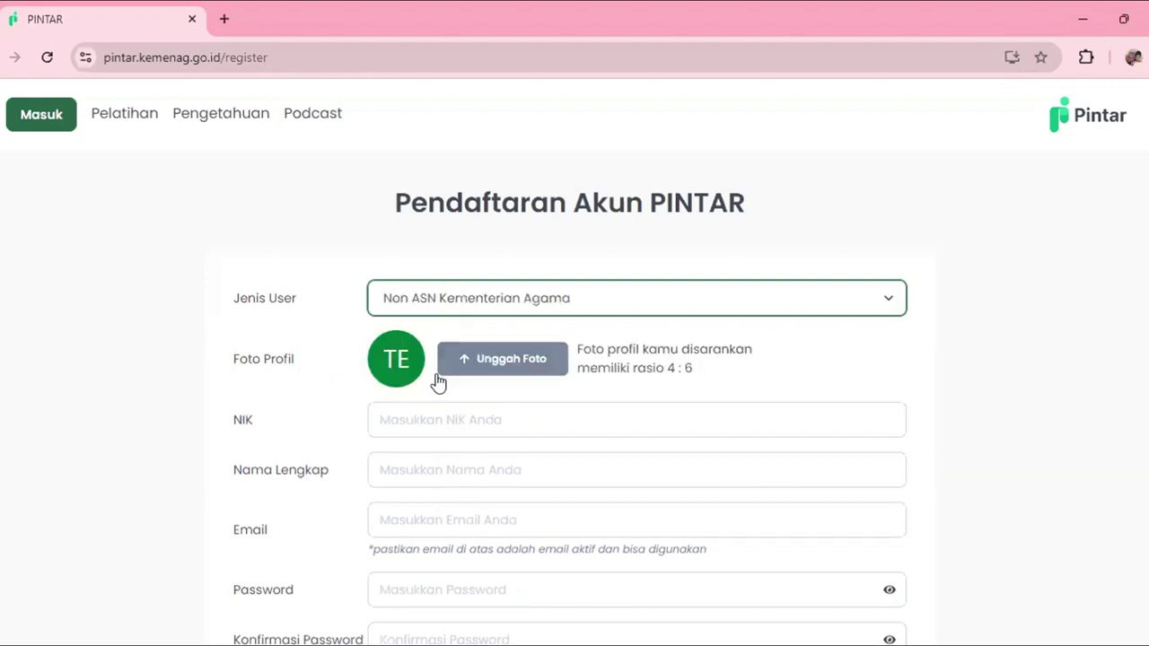
Upload and save paas_foto_yuyun-removebg-preview.png as the account's profile photo.
left_click(494, 357)
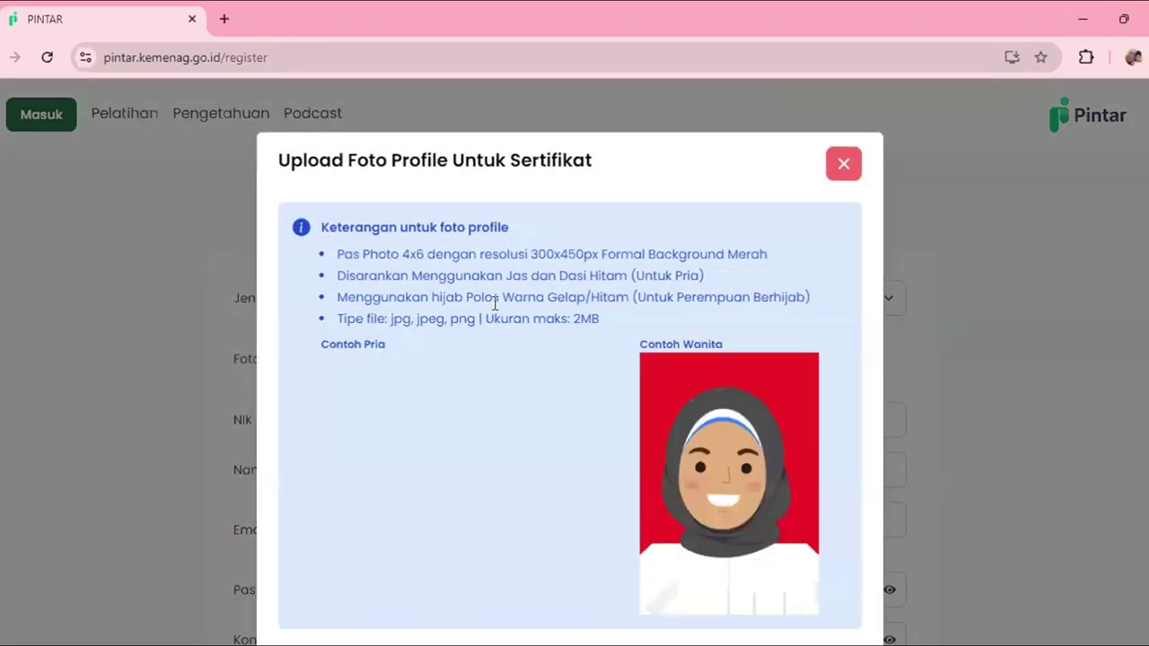
scroll(571, 295, "down", 3)
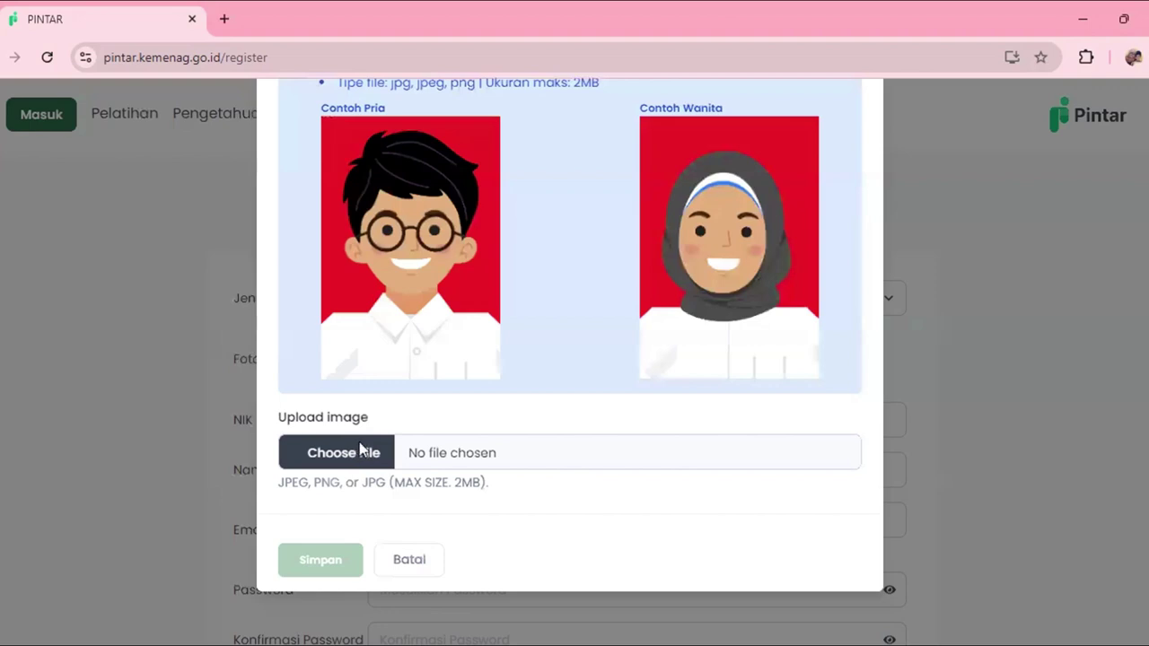
left_click(362, 450)
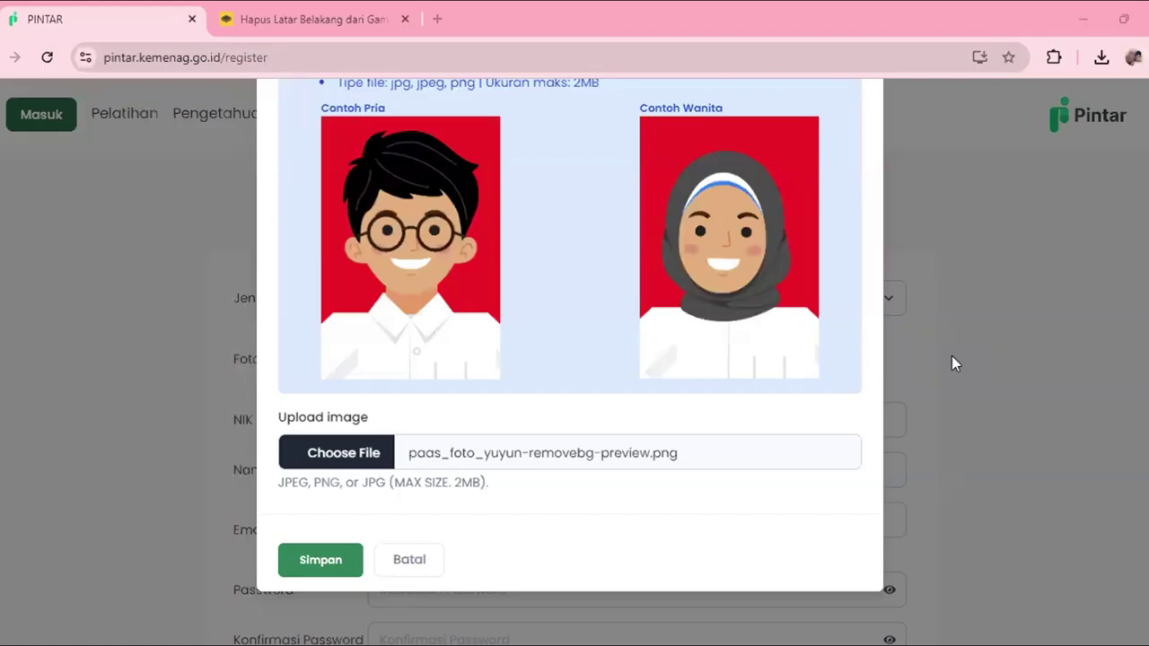
left_click(331, 569)
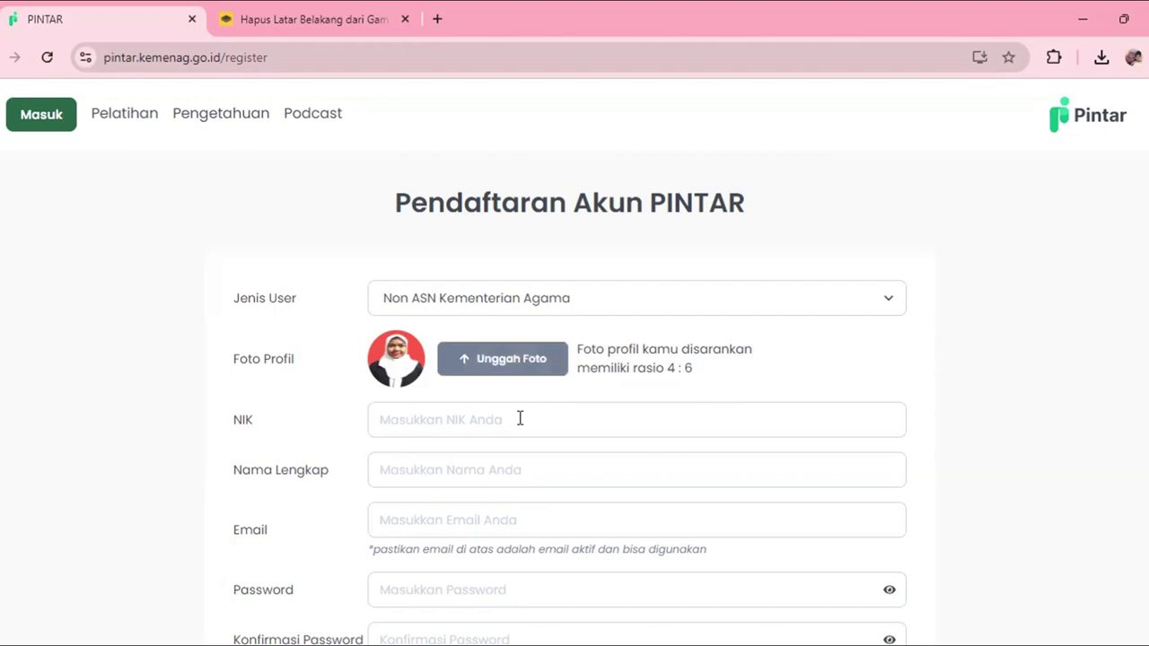
Enter the registrant's NIK, full name and e-mail address.
scroll(519, 418, "down", 1)
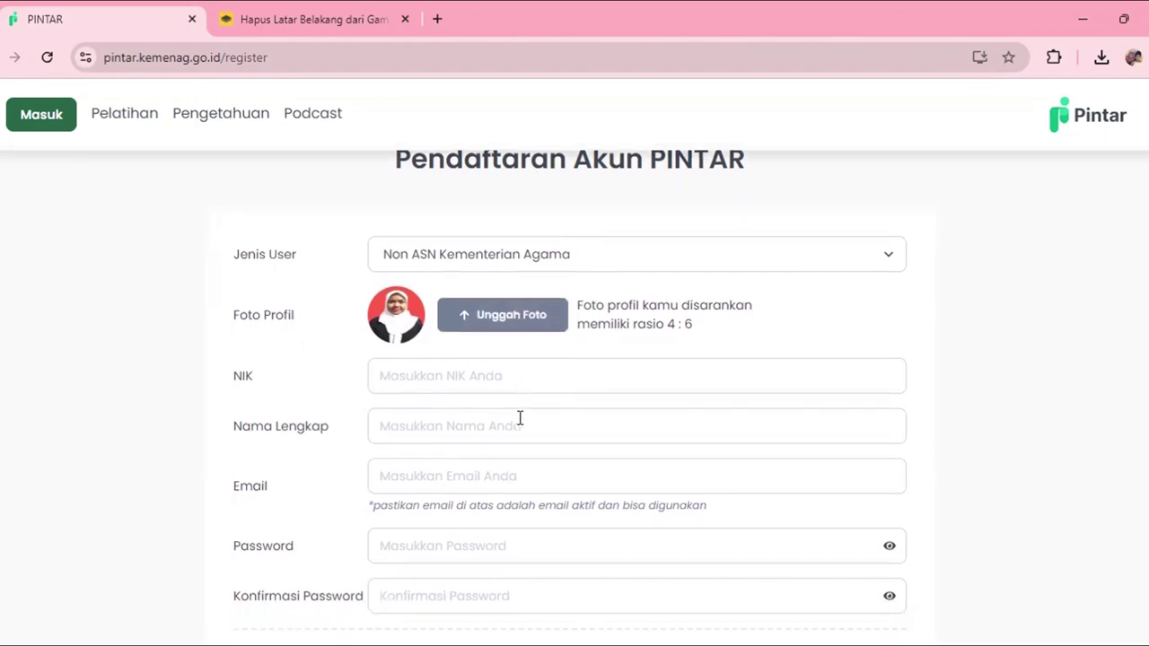
scroll(519, 418, "up", 1)
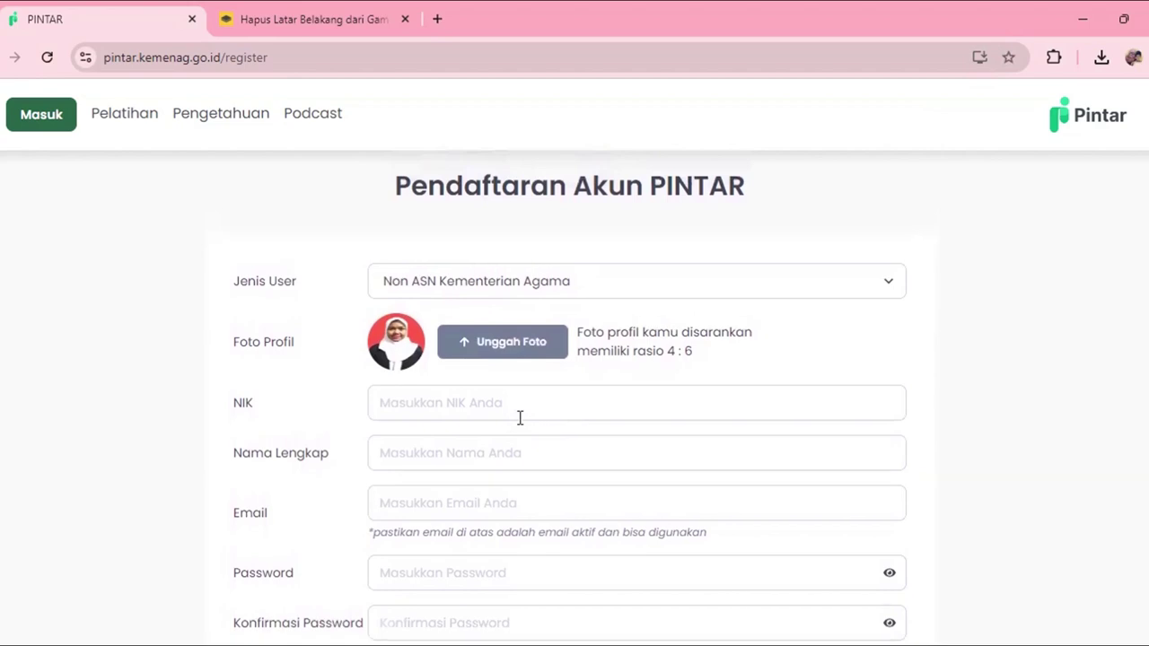
left_click(520, 413)
type("320910")
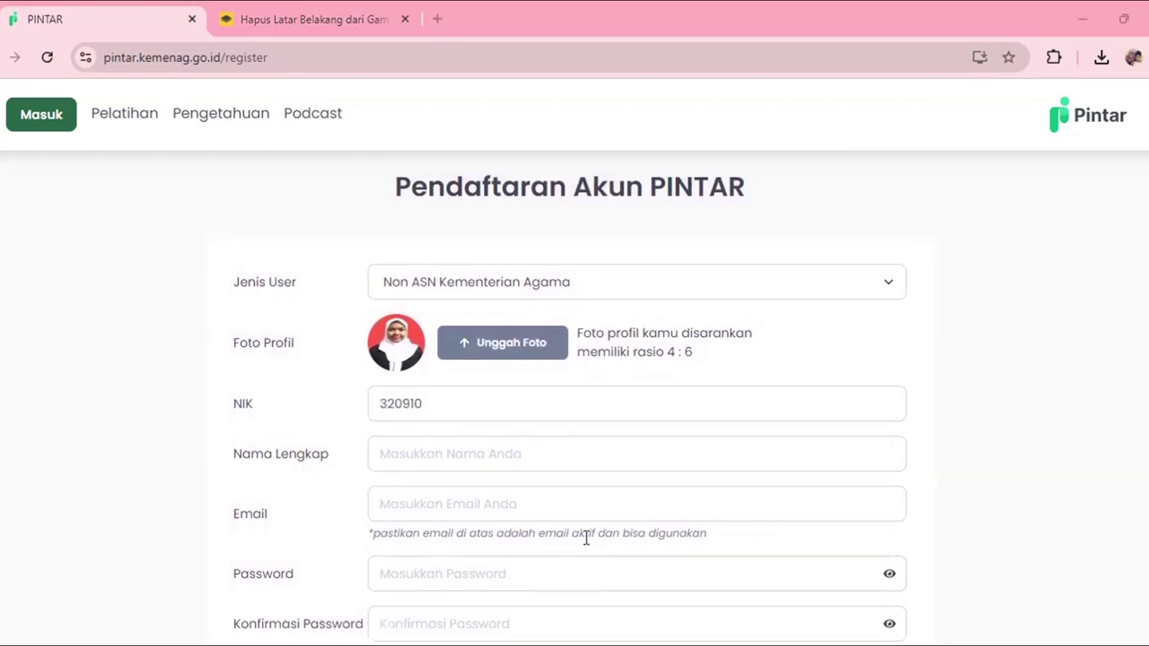
left_click(533, 398)
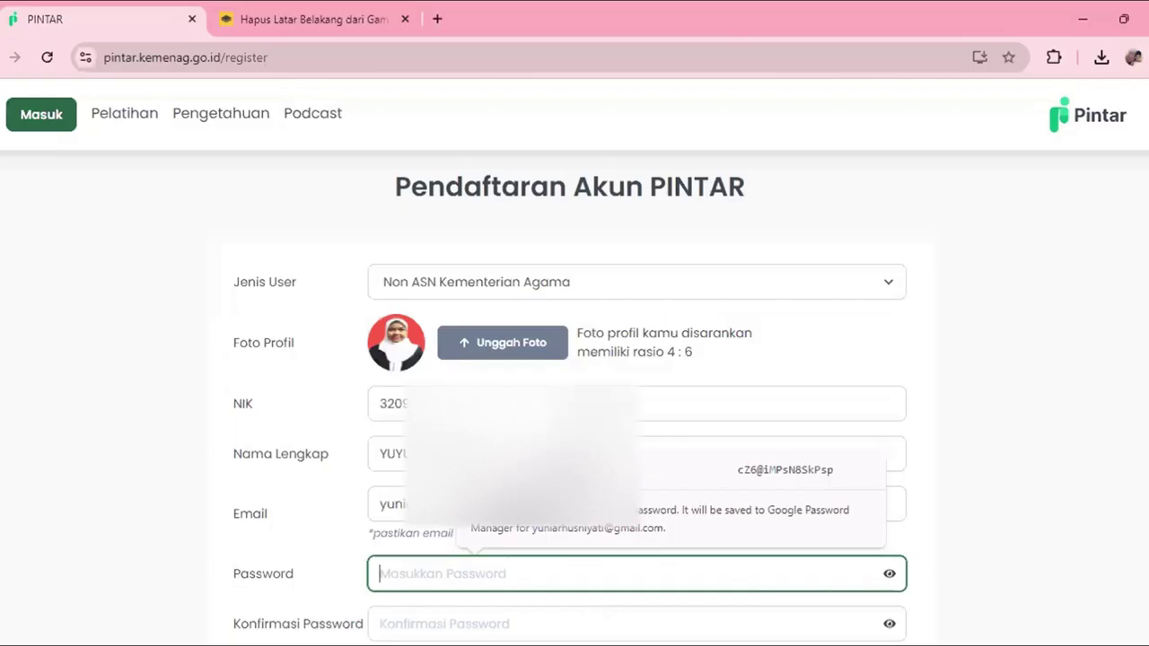
key("alt+Tab")
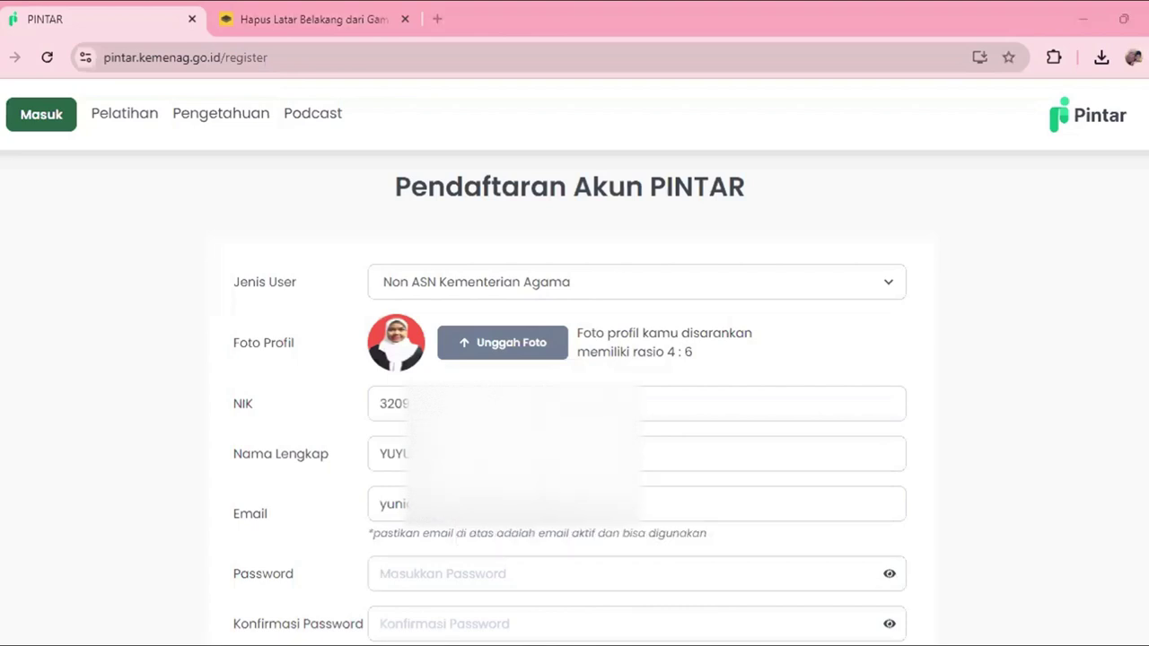
Accept Chrome's suggested strong password, then clear both password fields again.
left_click(579, 566)
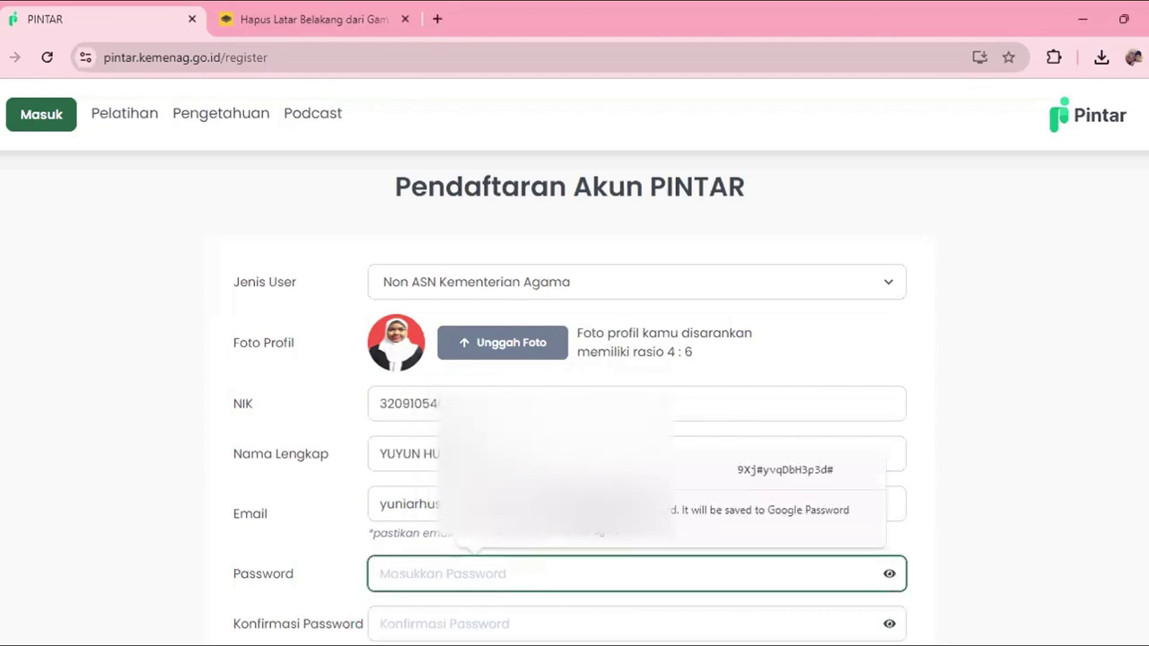
key("Down")
key("Return")
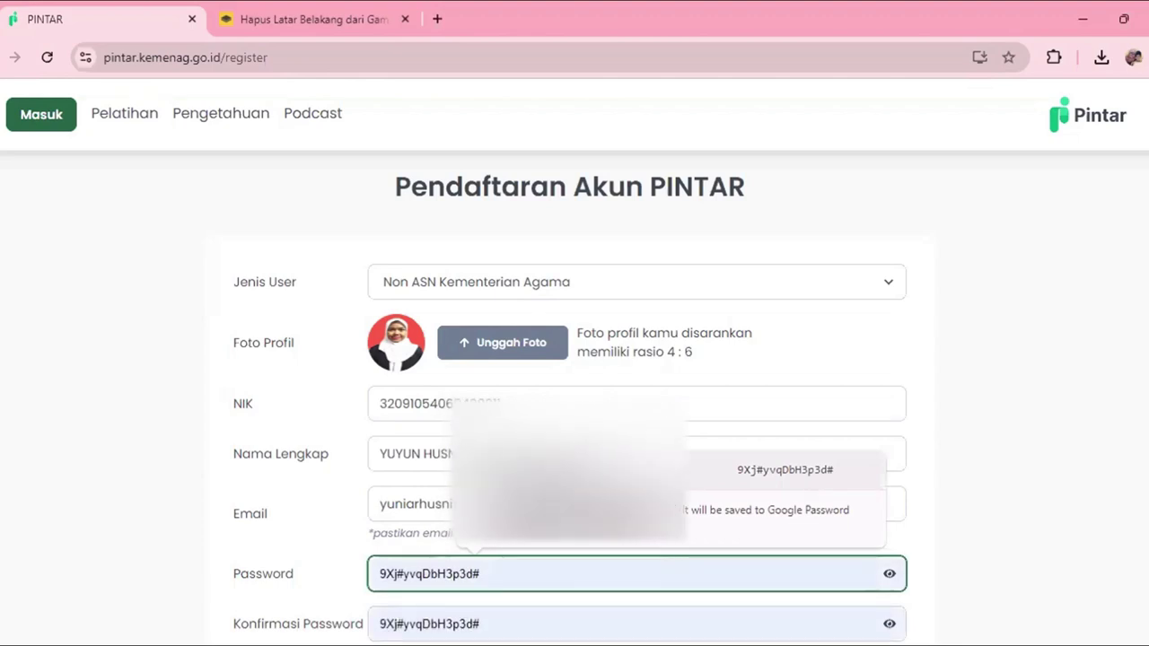
key("ctrl+a")
key("BackSpace")
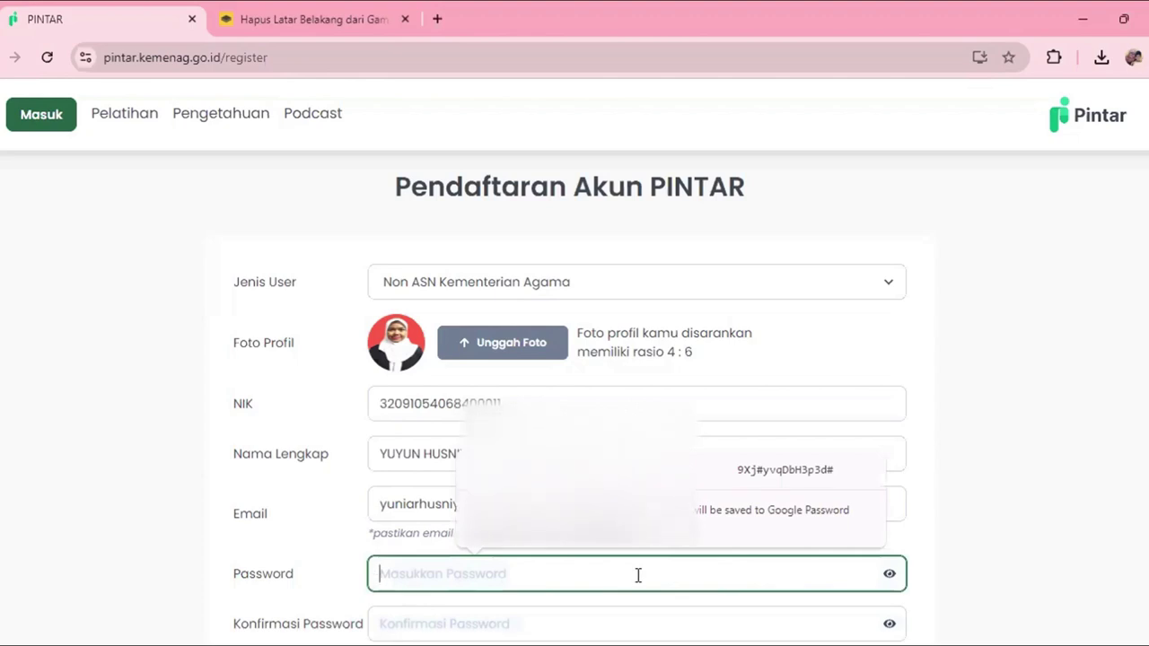
Type and confirm the account password, then tick the 'Saya bukan robot' reCAPTCHA.
scroll(637, 575, "down", 2)
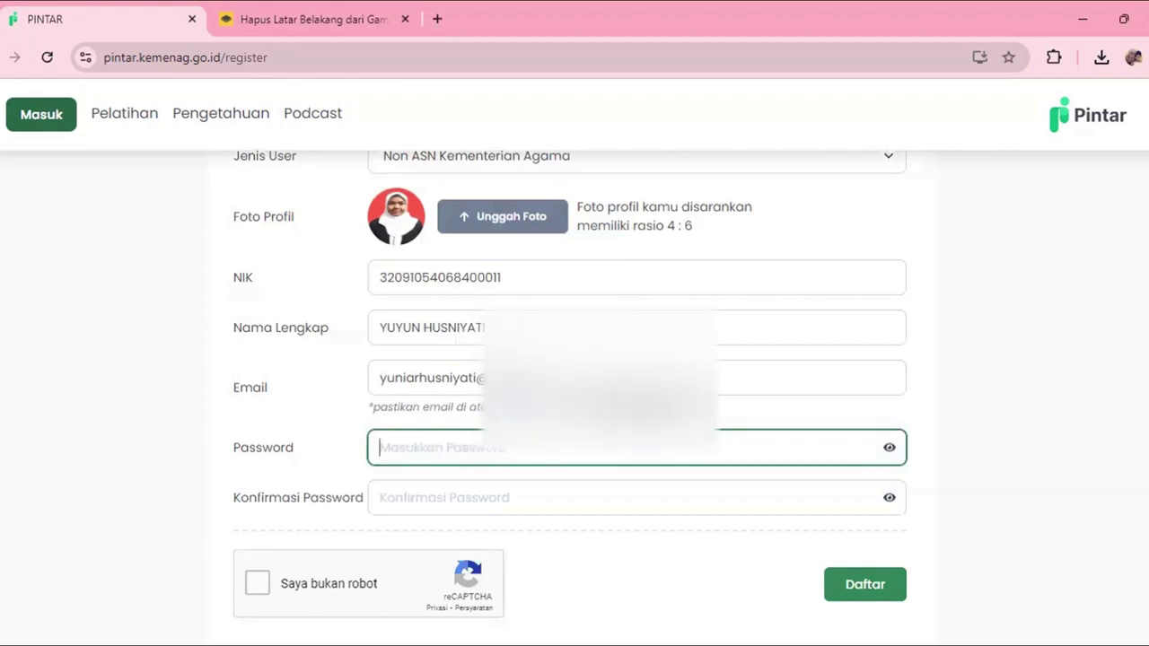
type("a")
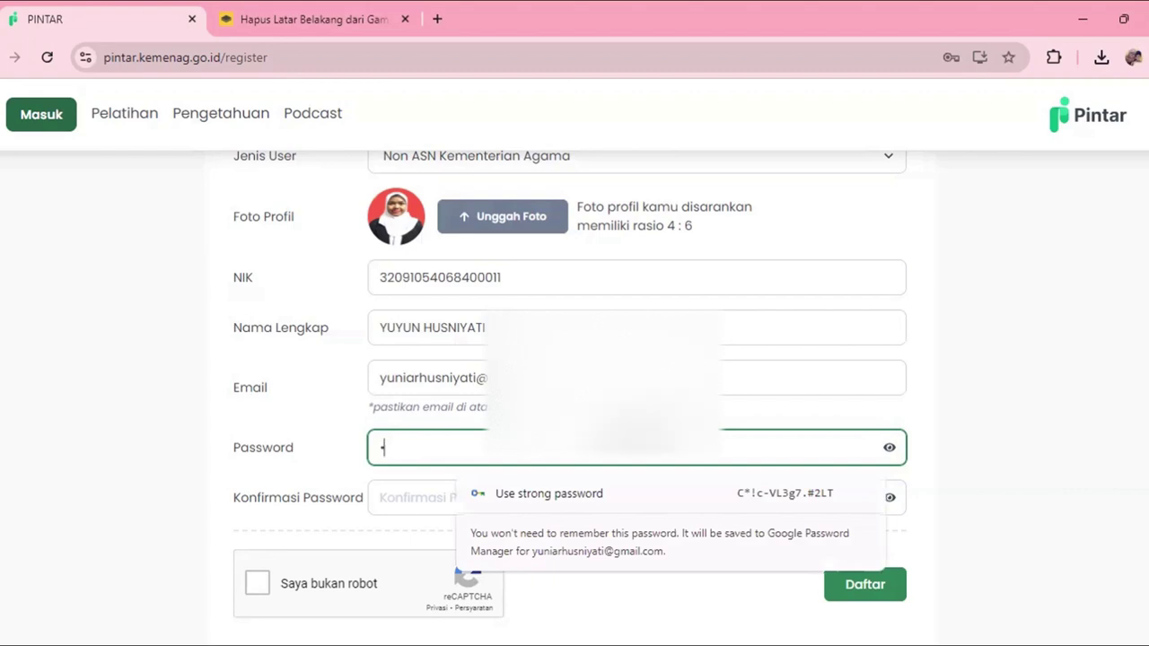
type("*****")
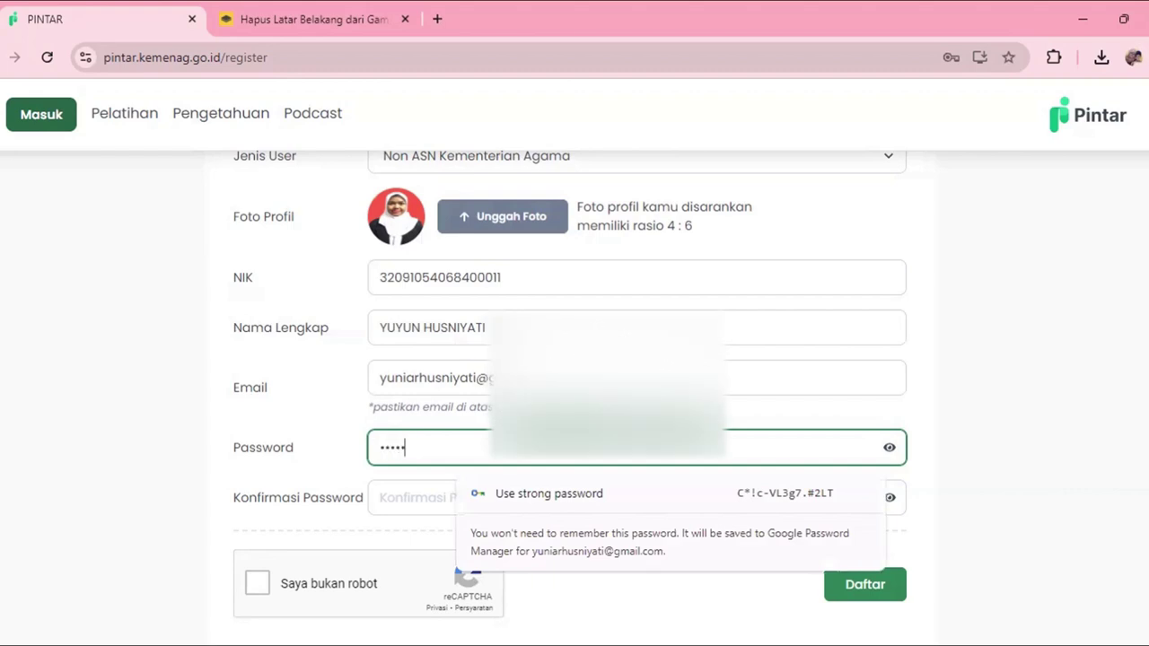
type("***")
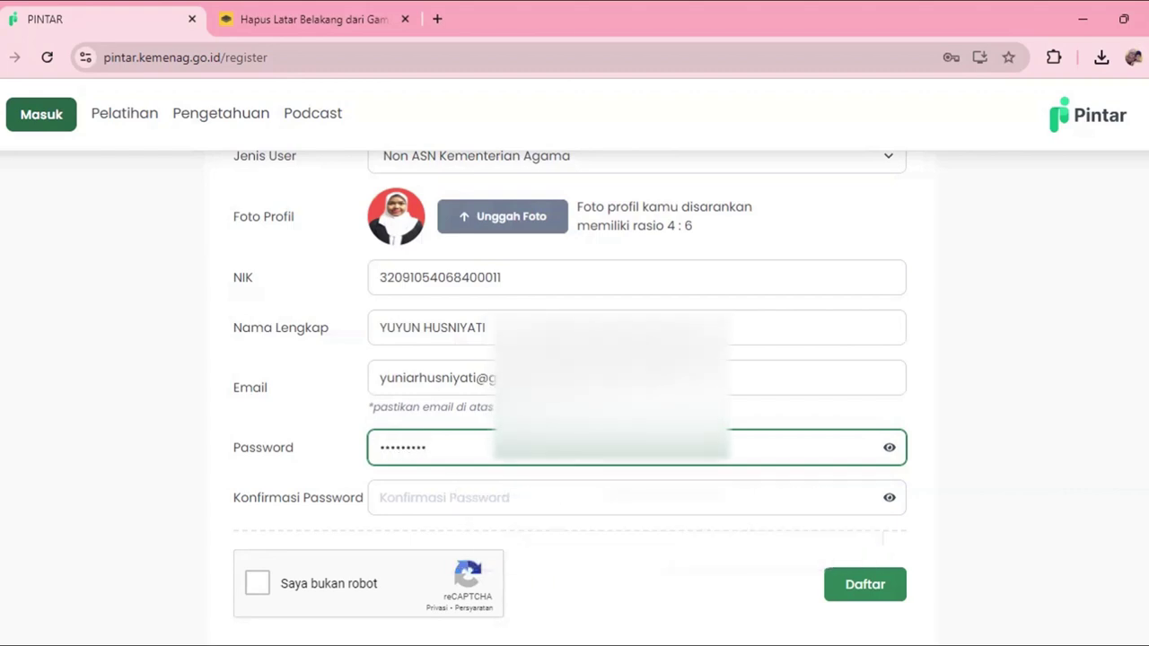
left_click(380, 497)
type("***")
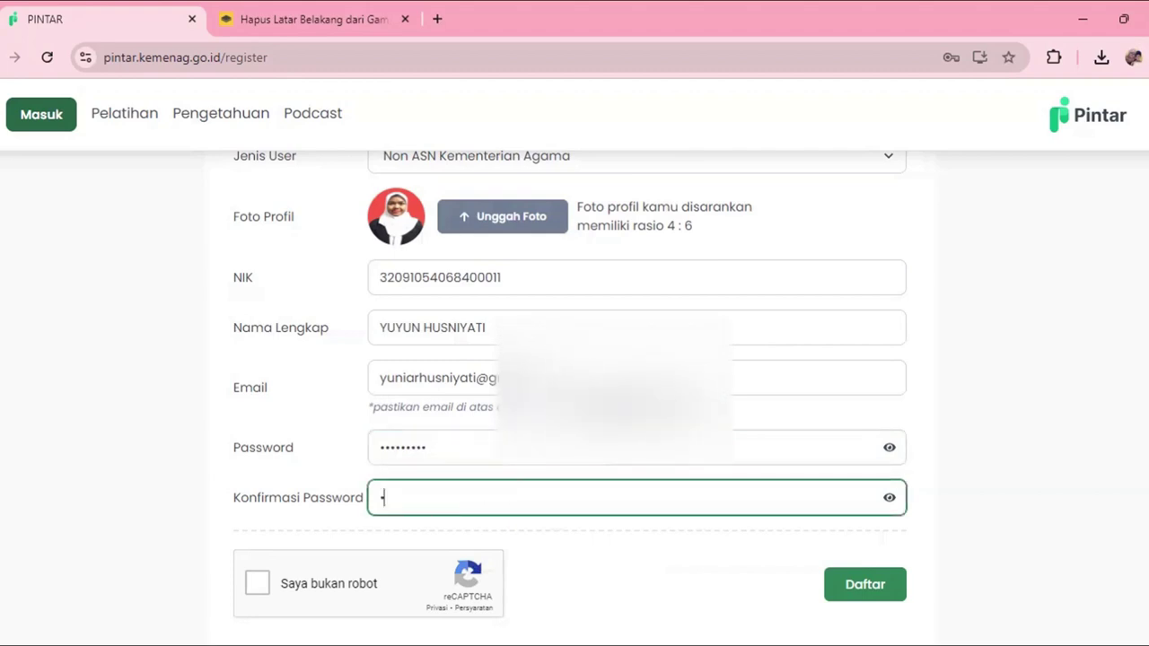
type("******")
left_click(257, 586)
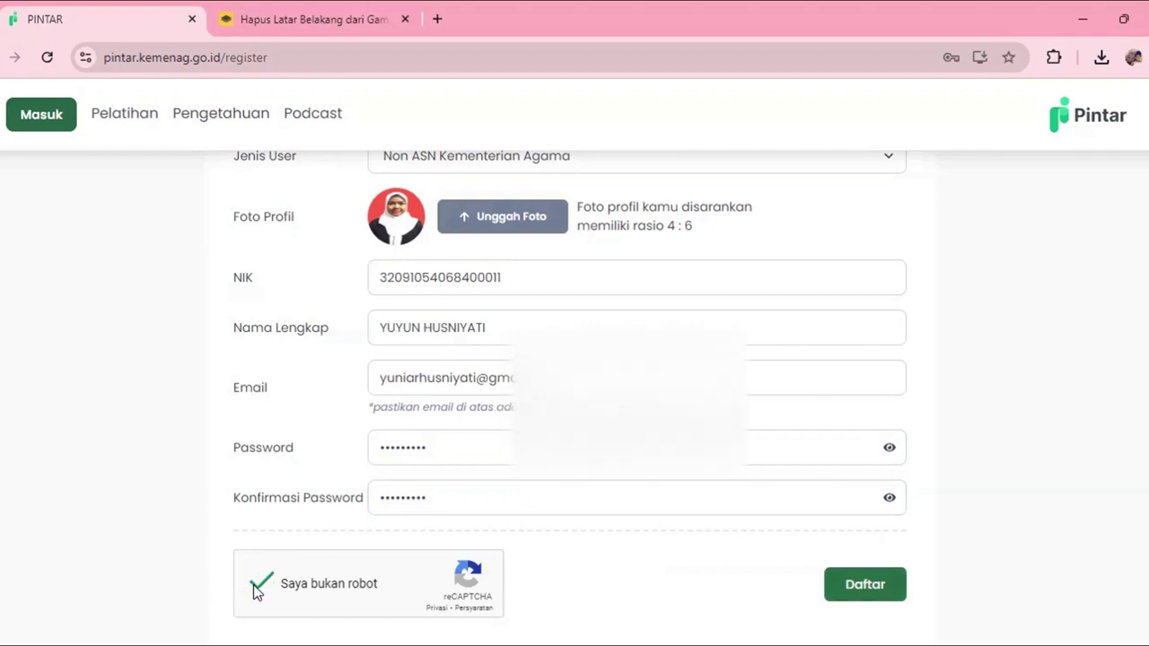
Submit the form, then delete an extra 0 so the rejected NIK has 16 digits.
key("Return")
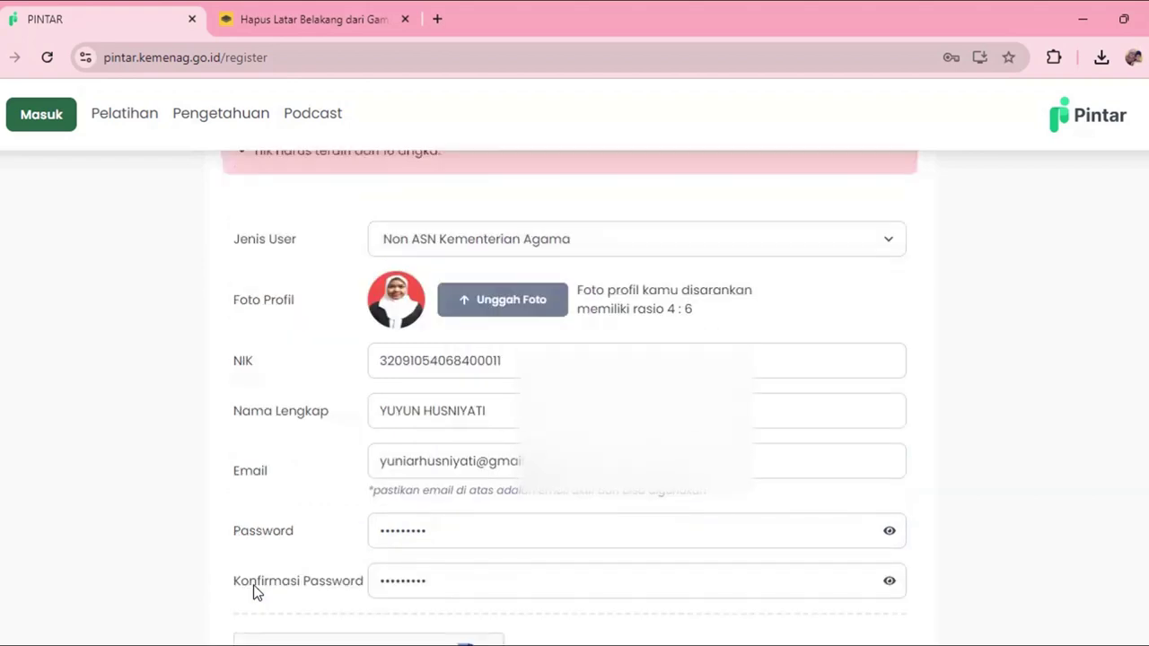
scroll(1055, 429, "up", 1)
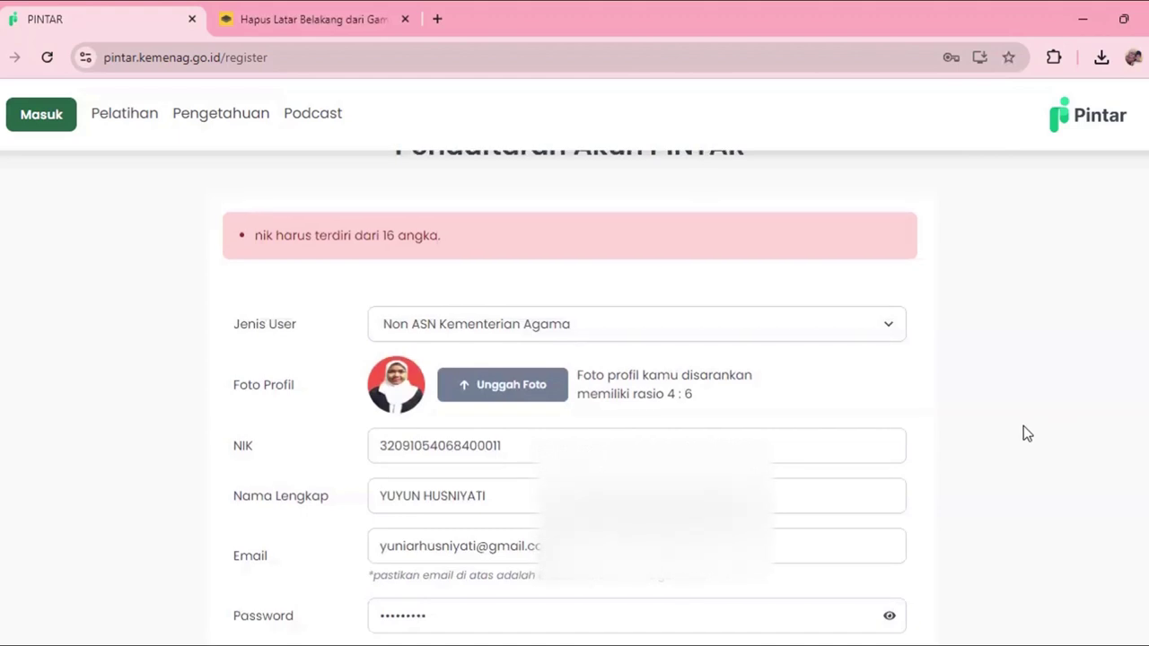
left_click(492, 444)
key("BackSpace")
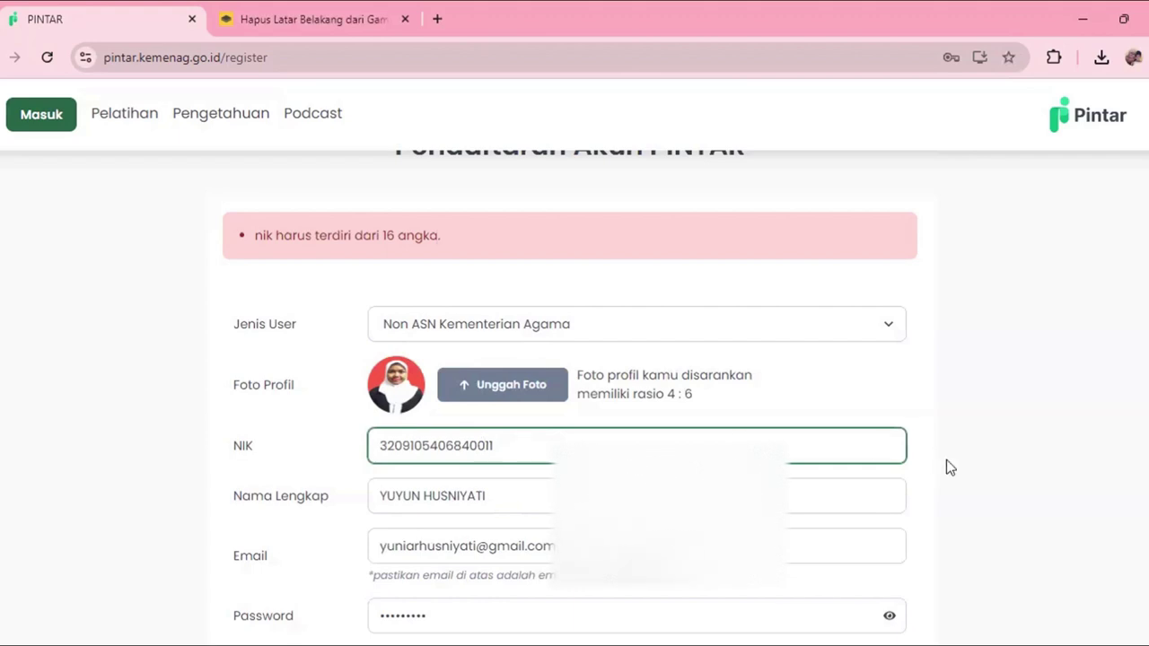
scroll(948, 467, "down", 4)
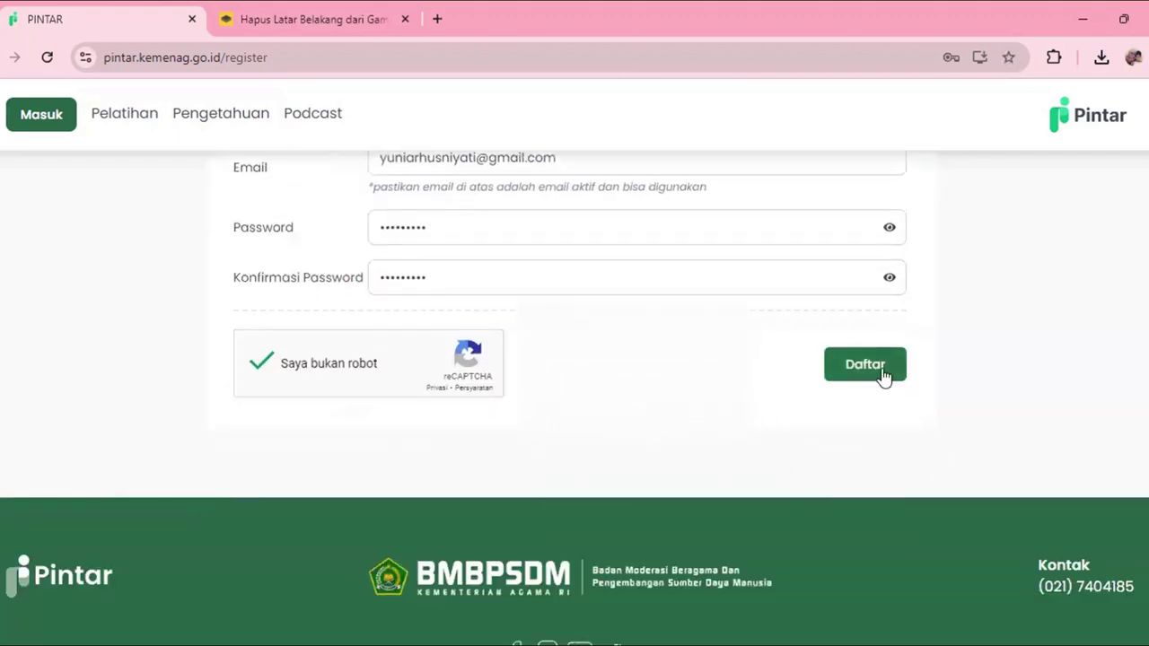
Submit the registration with Daftar and wait for the PINTAR login page.
left_click(882, 370)
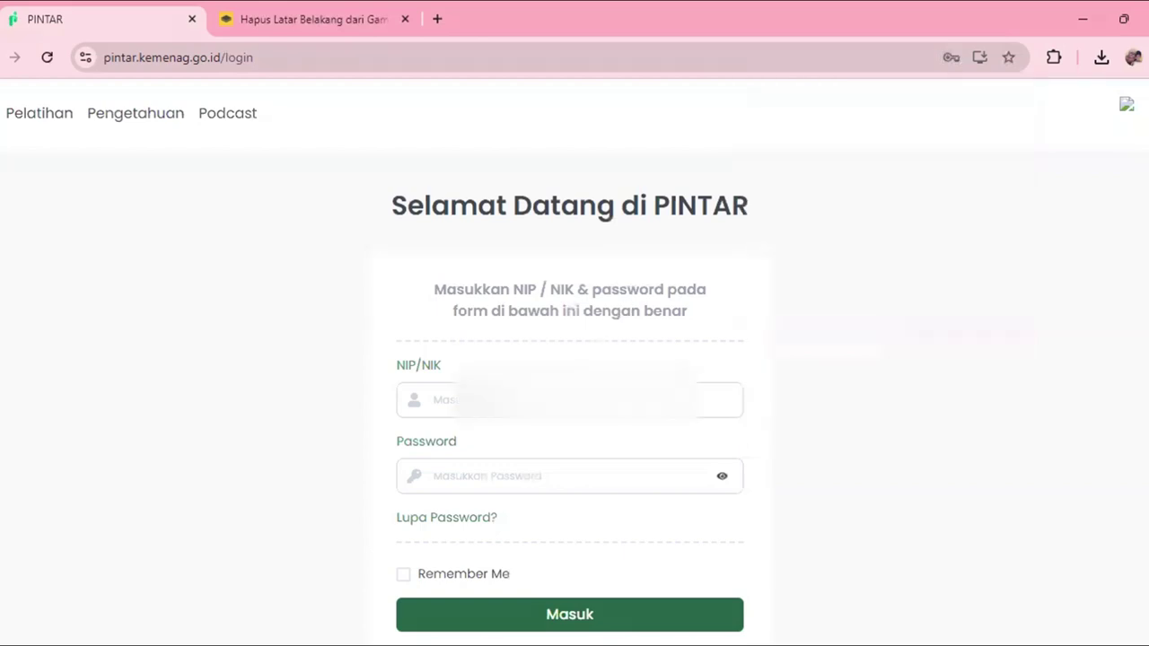
Enter the NIK and account password on the login form and tick Remember Me.
left_click(529, 399)
type("3")
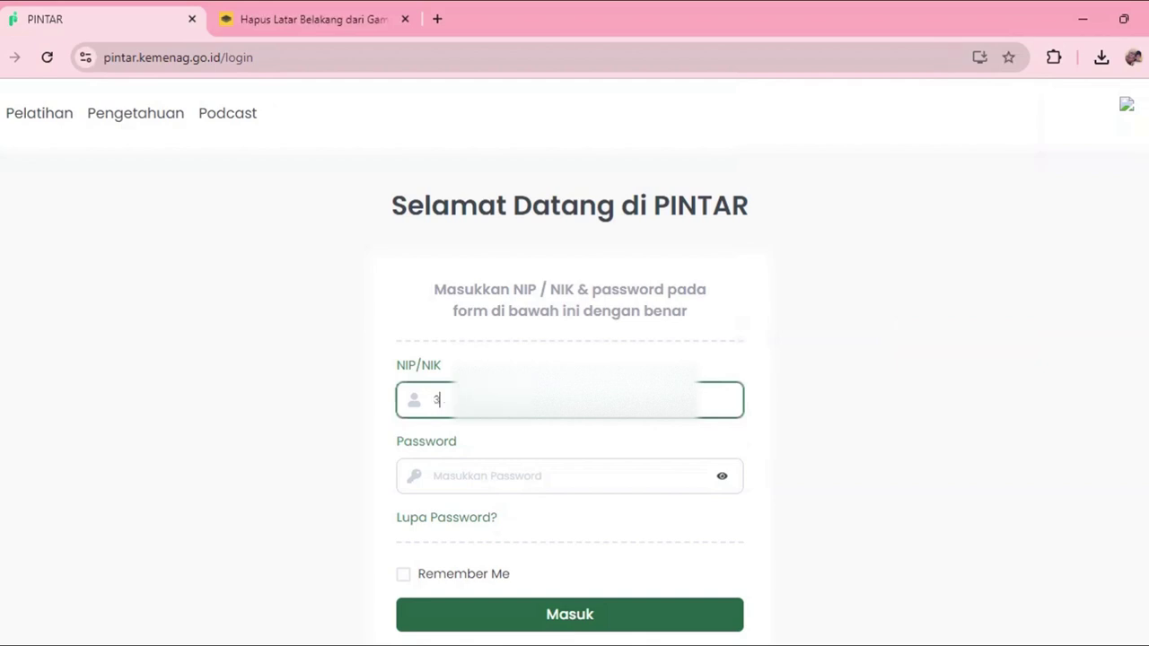
type("20")
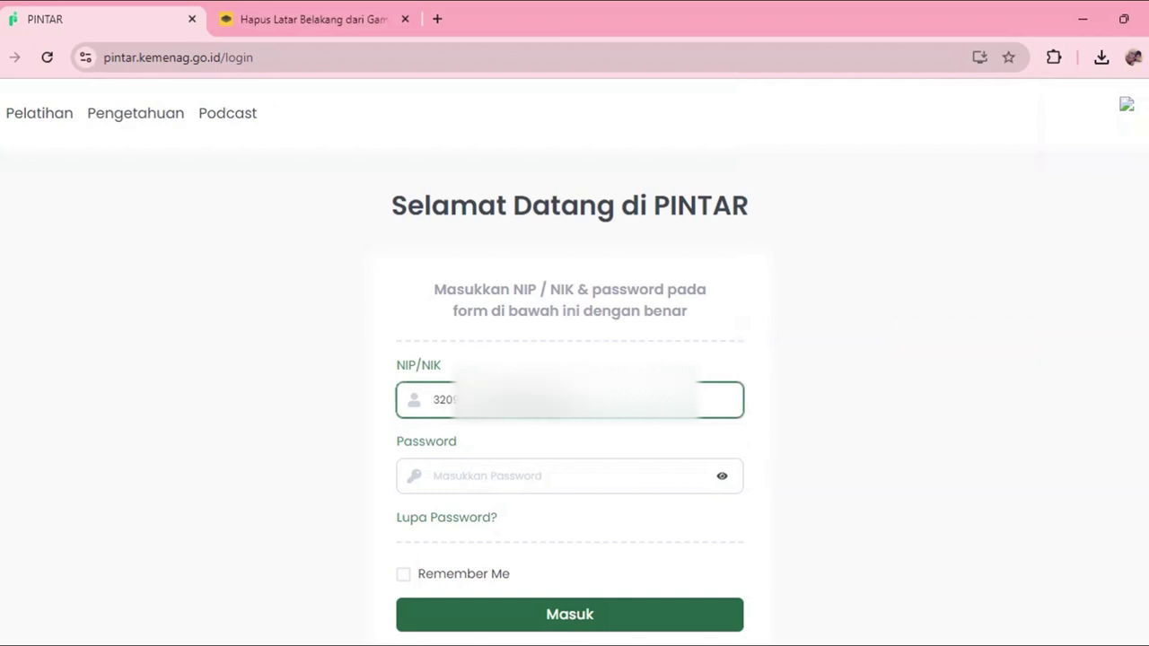
left_click(538, 476)
type("••")
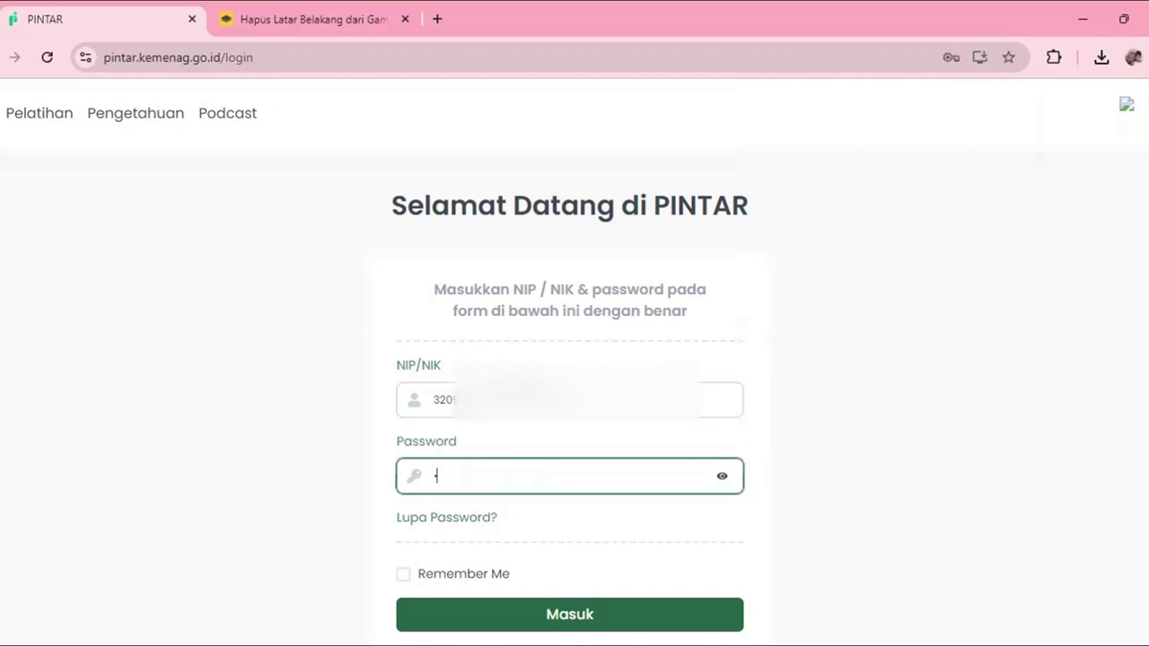
type("•••••••")
scroll(528, 398, "down", 1)
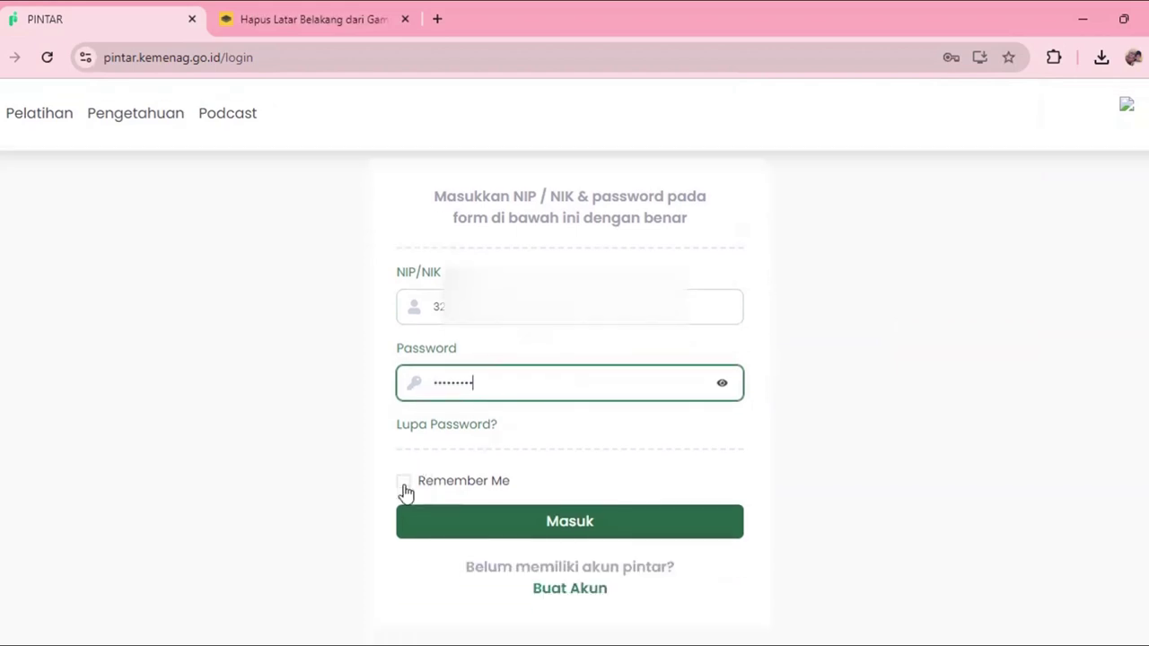
left_click(404, 484)
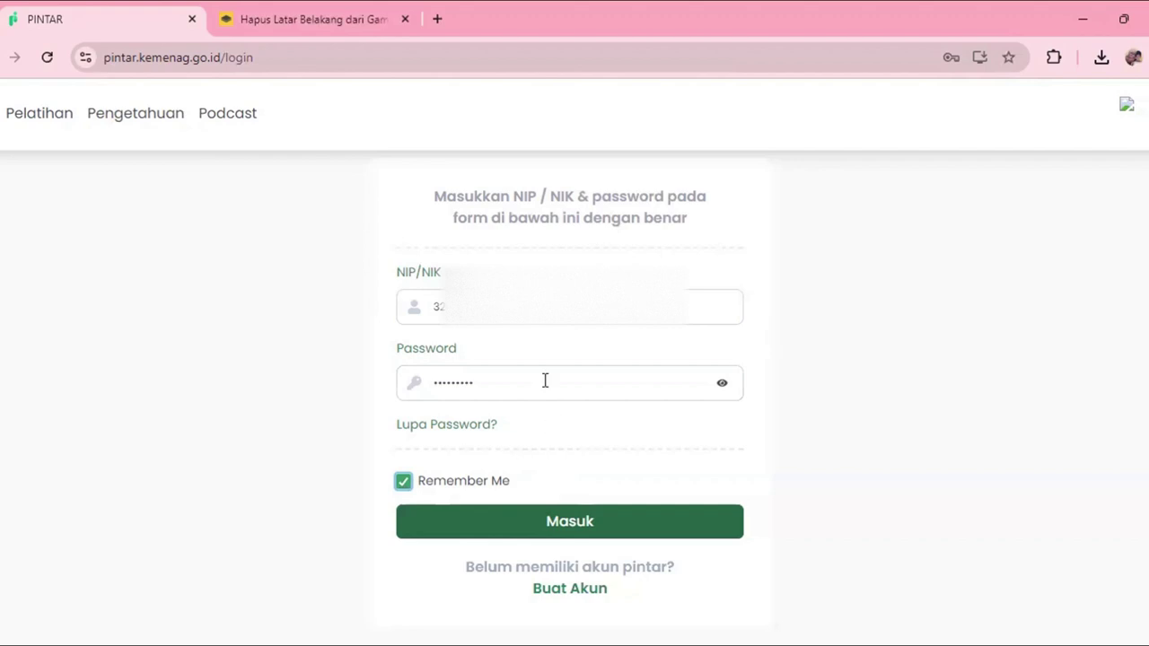
Sign in with Masuk and dismiss Chrome's save-password prompt.
left_click(551, 521)
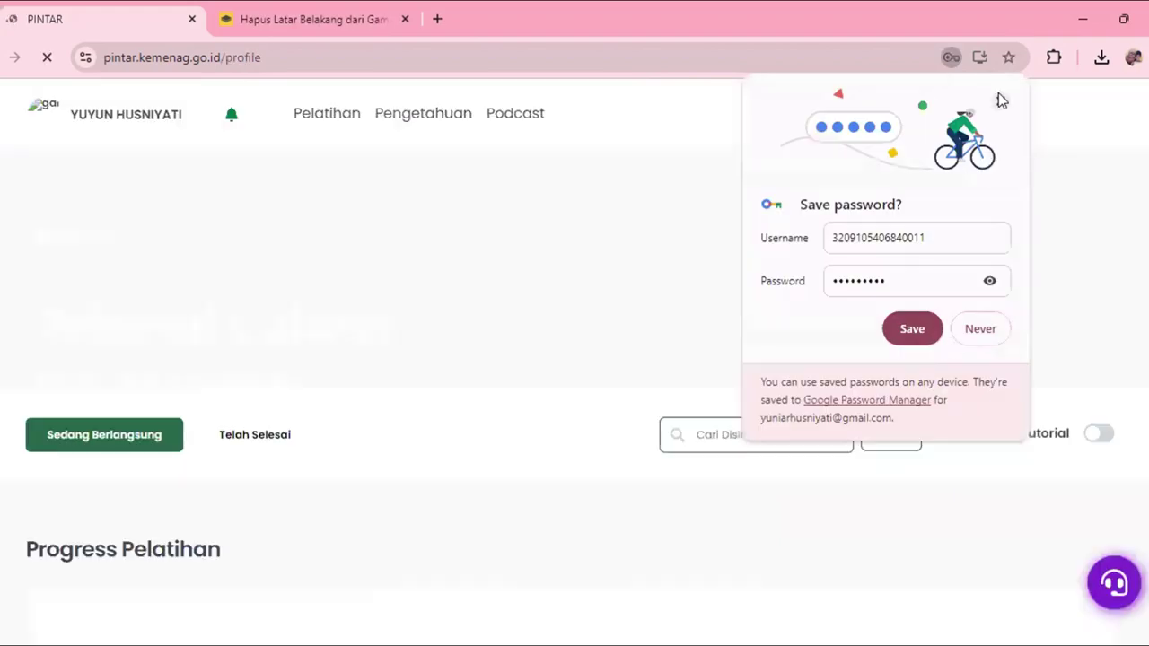
left_click(813, 177)
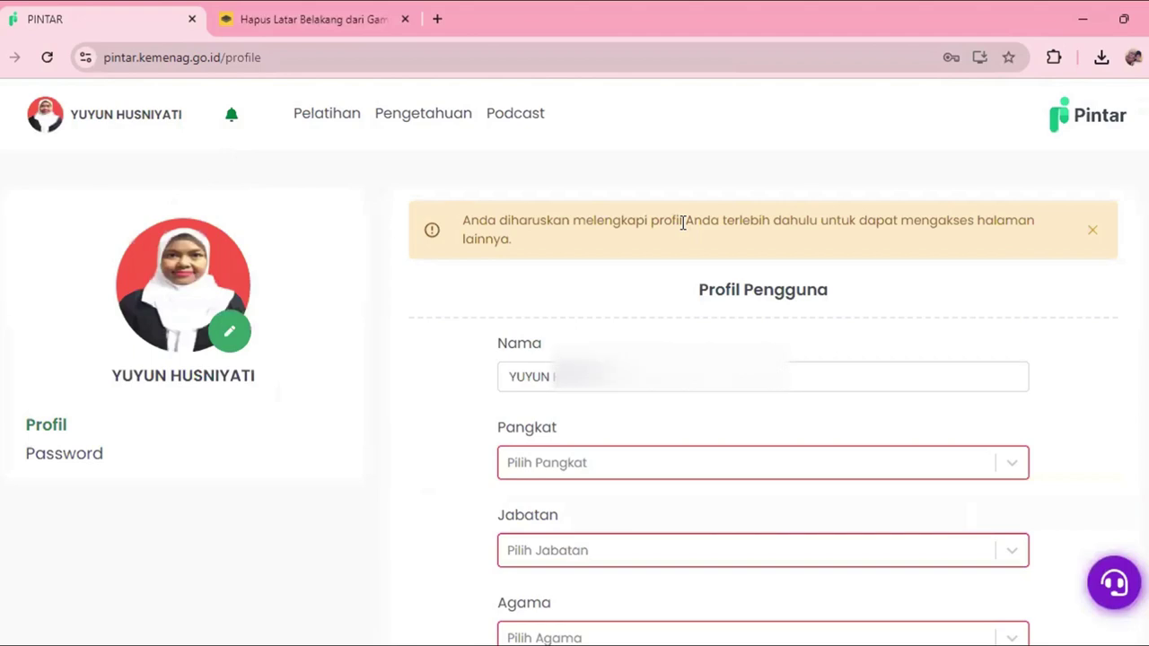
Open the Pangkat rank list and close it, leaving the rank blank.
scroll(682, 222, "down", 2)
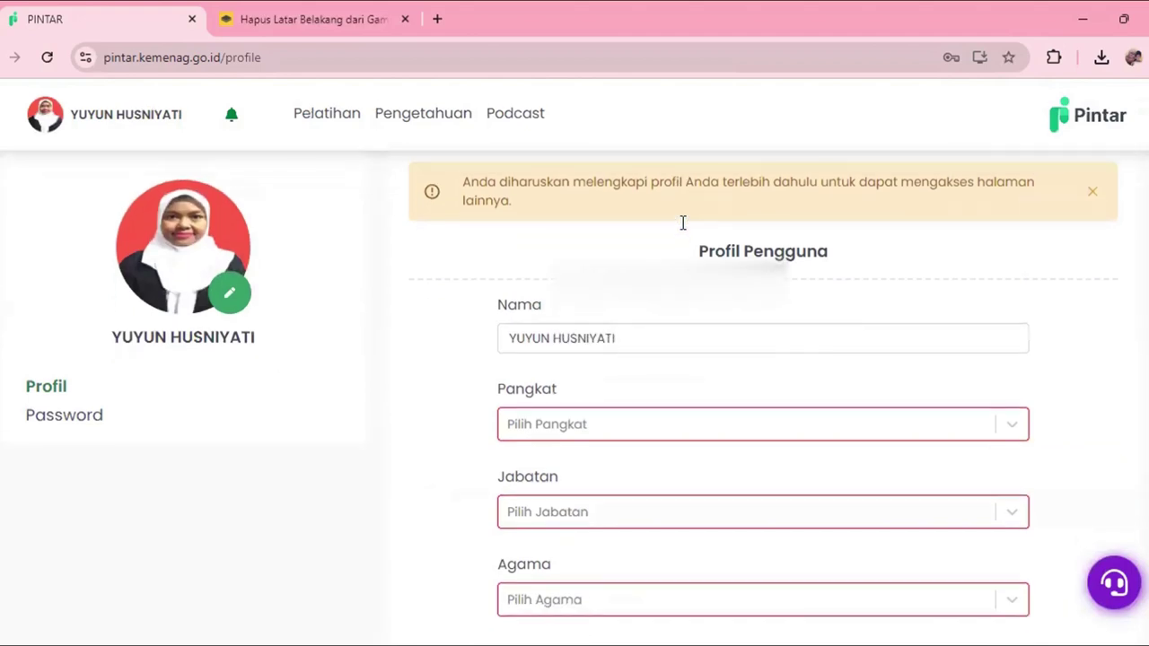
scroll(682, 225, "down", 2)
scroll(679, 225, "down", 1)
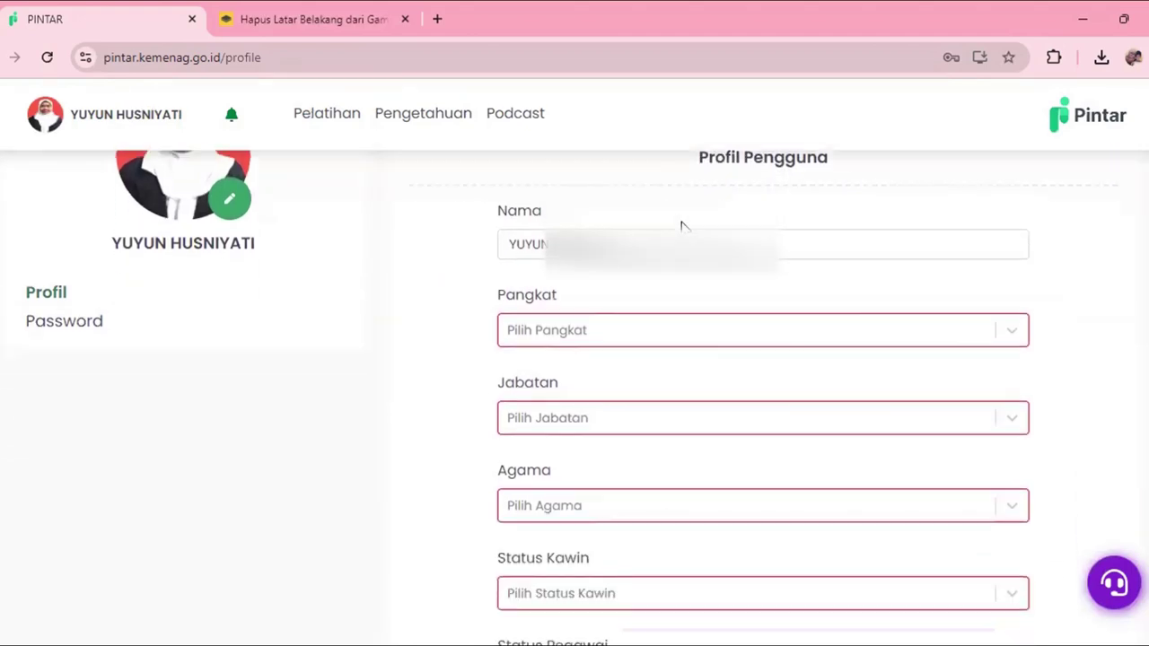
left_click(651, 331)
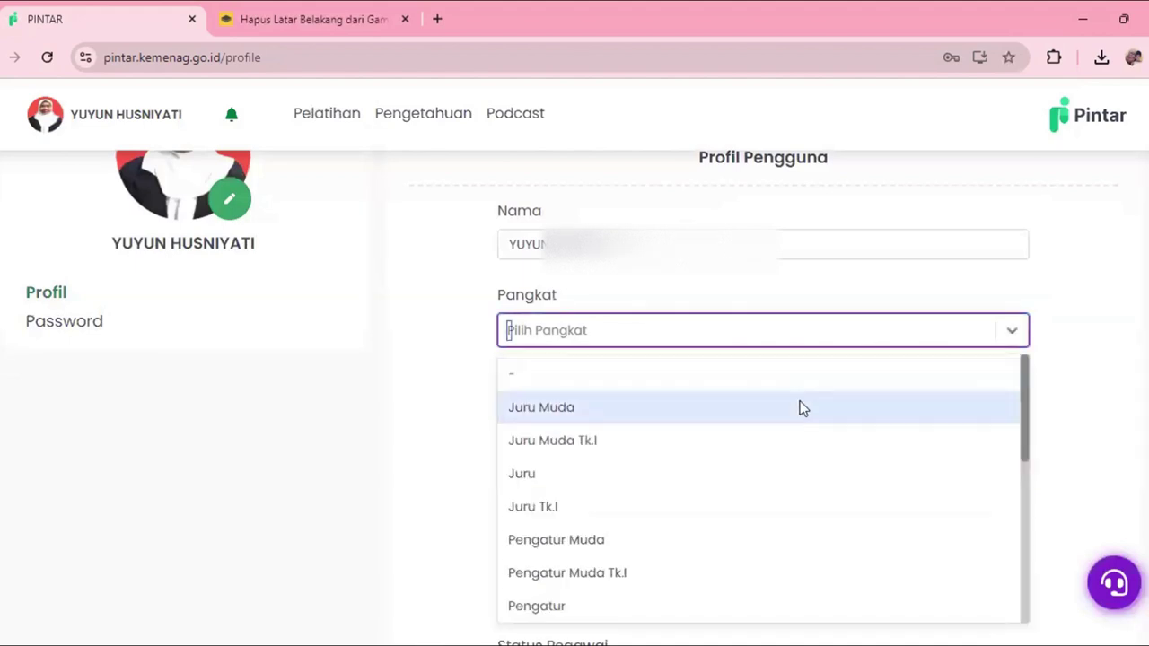
scroll(799, 406, "down", 2)
scroll(797, 404, "up", 2)
key("Up")
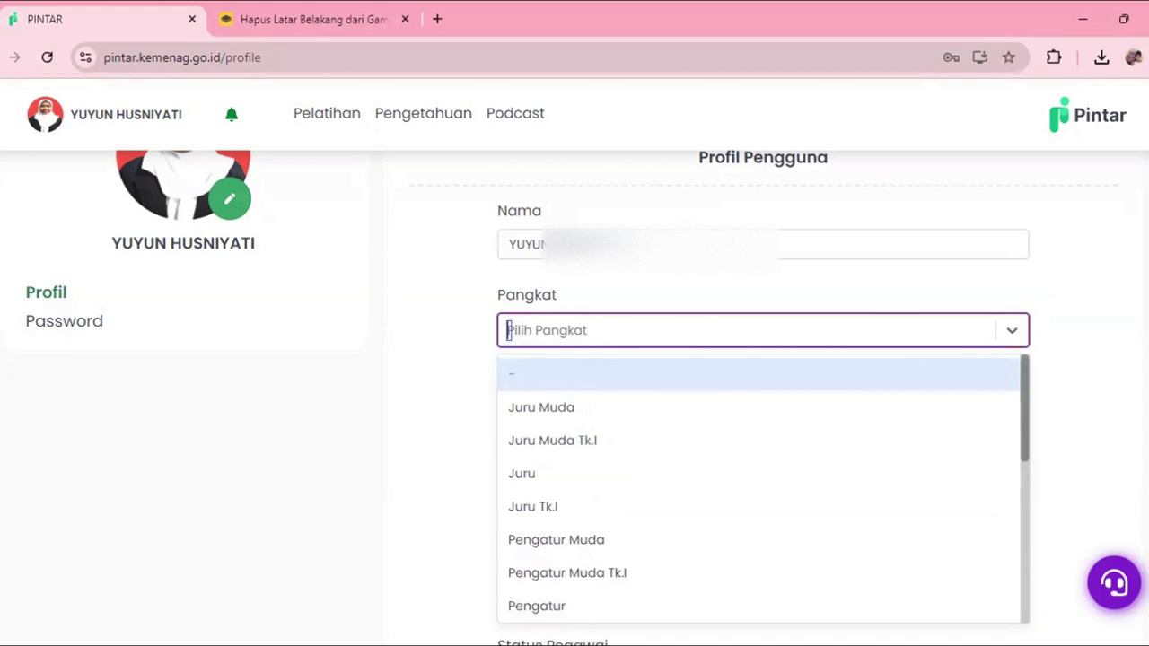
scroll(1122, 413, "down", 2)
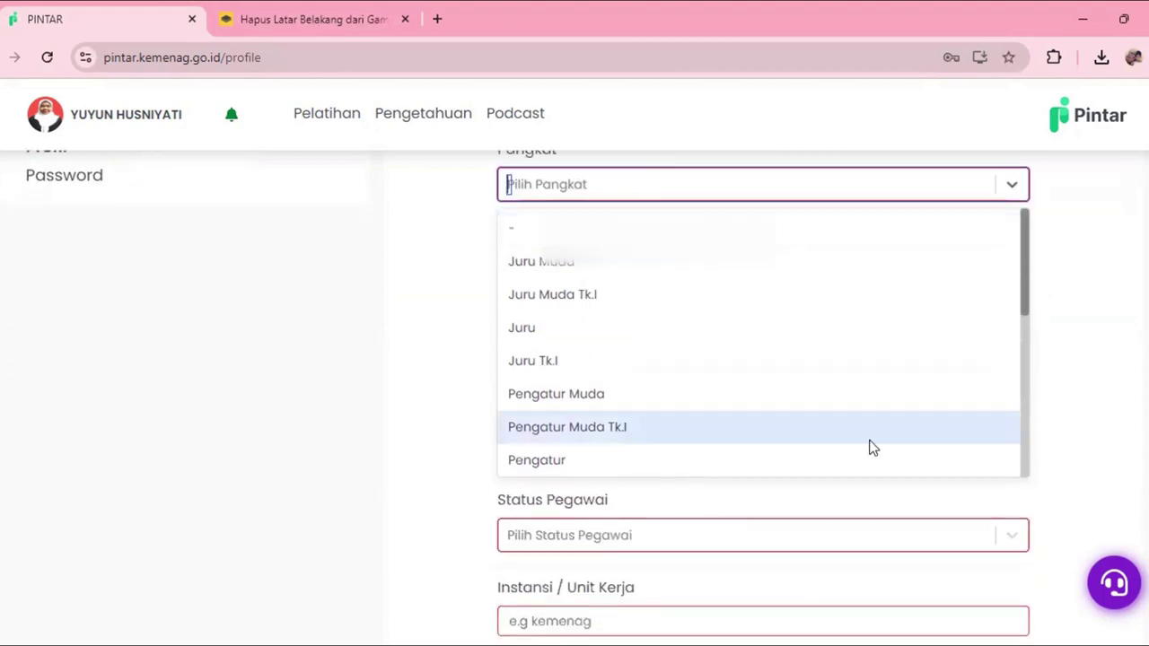
scroll(871, 447, "down", 5)
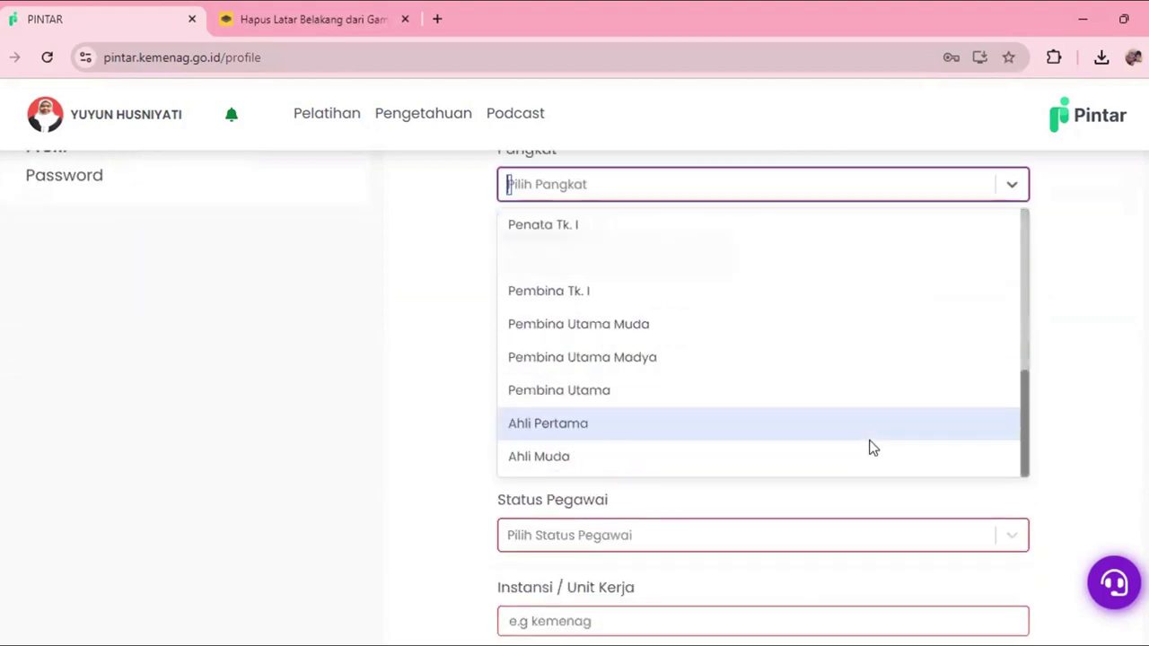
scroll(1092, 367, "up", 1)
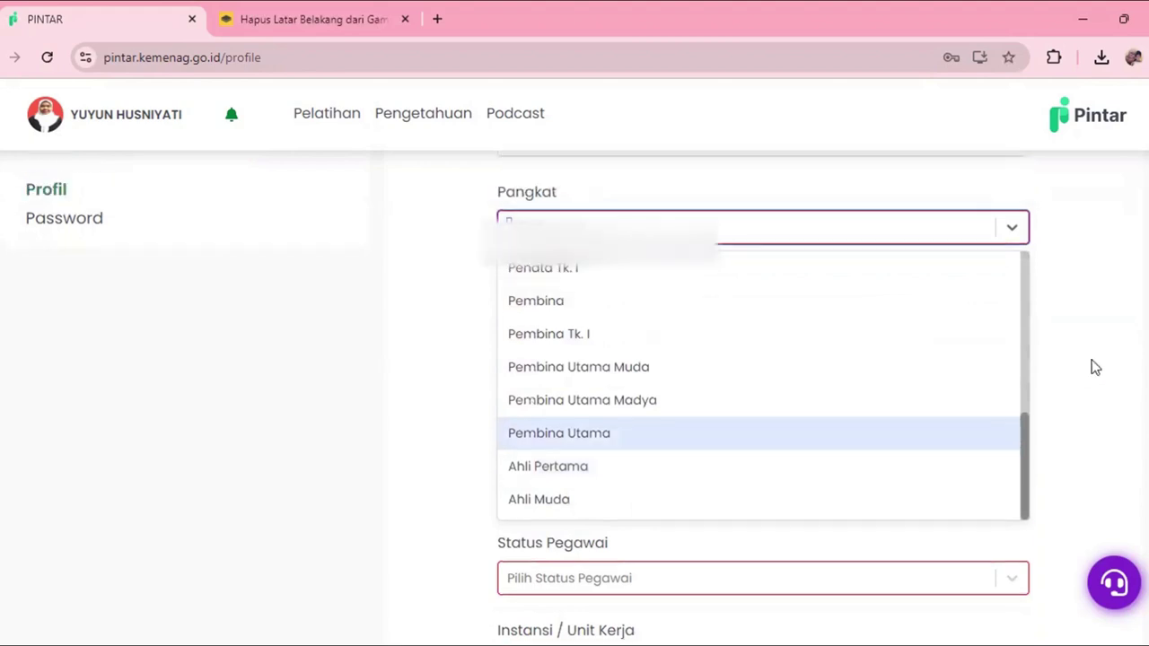
scroll(1089, 367, "down", 1)
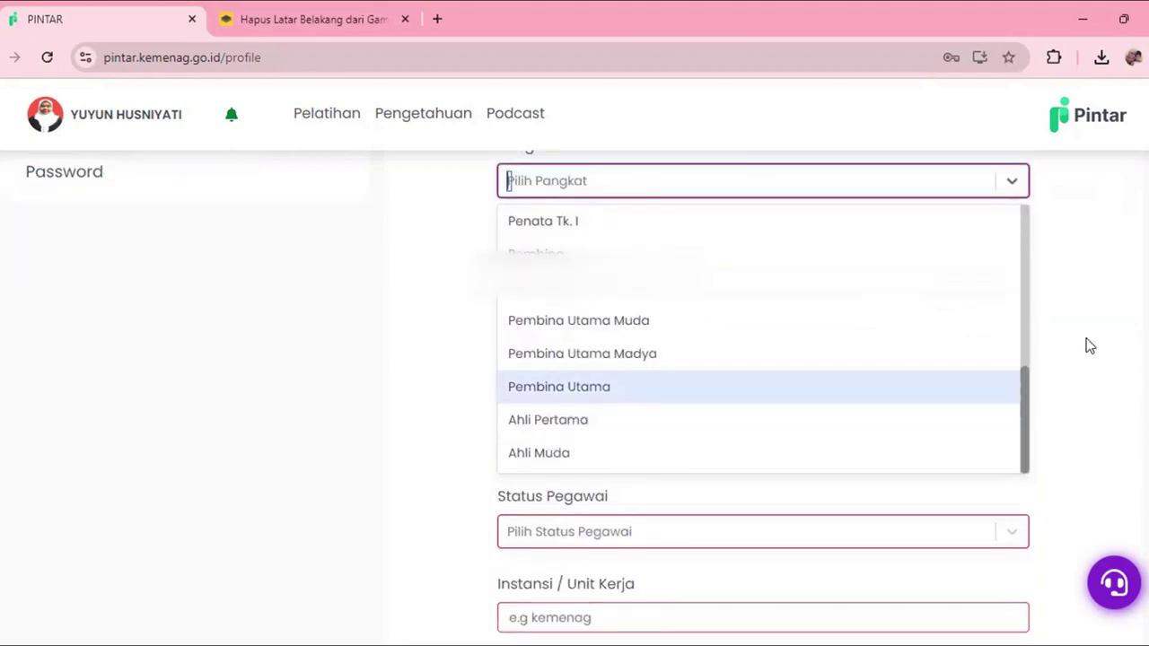
left_click(1089, 345)
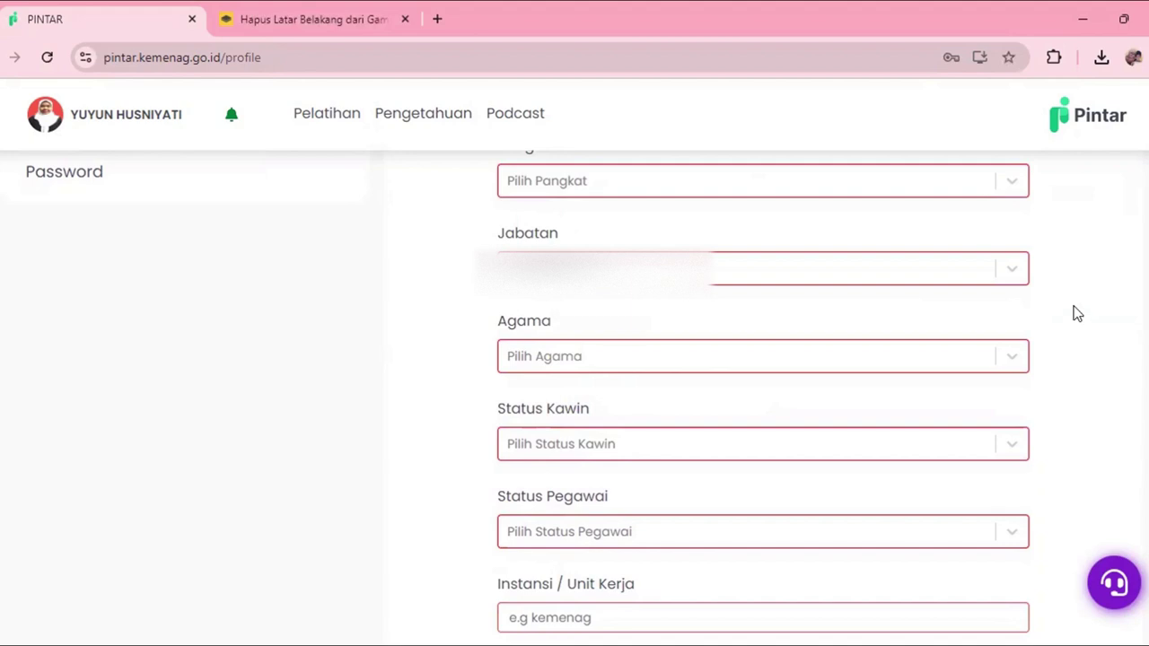
Set Agama to Islam and Status Kawin to Menikah.
left_click(1019, 363)
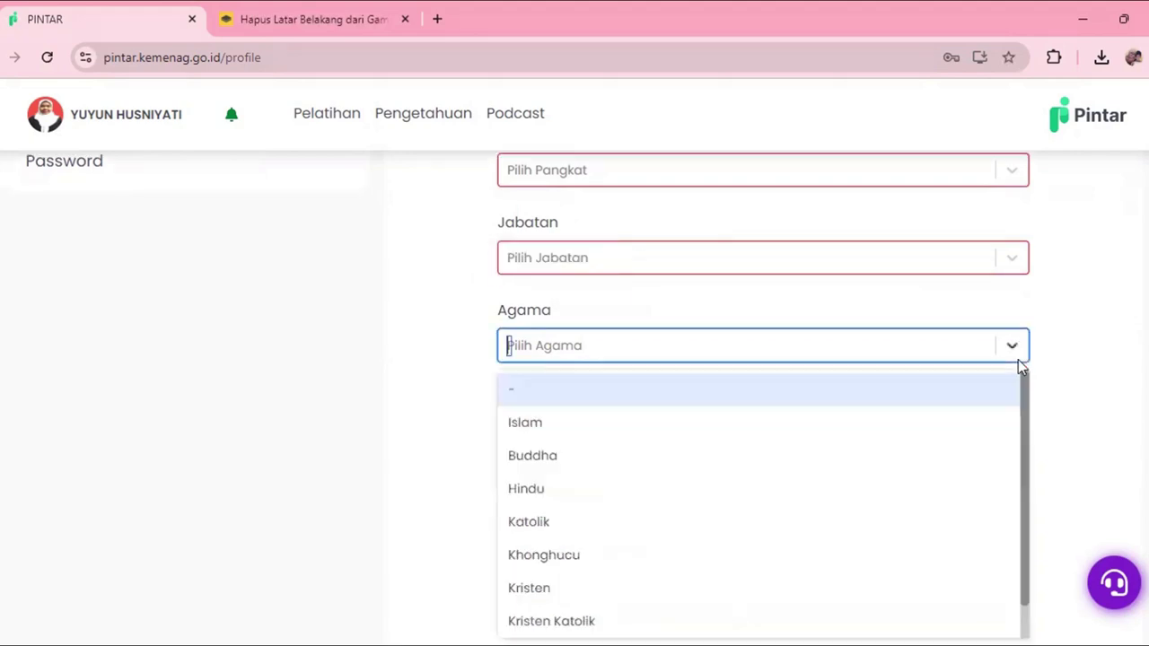
left_click(856, 432)
left_click(1004, 437)
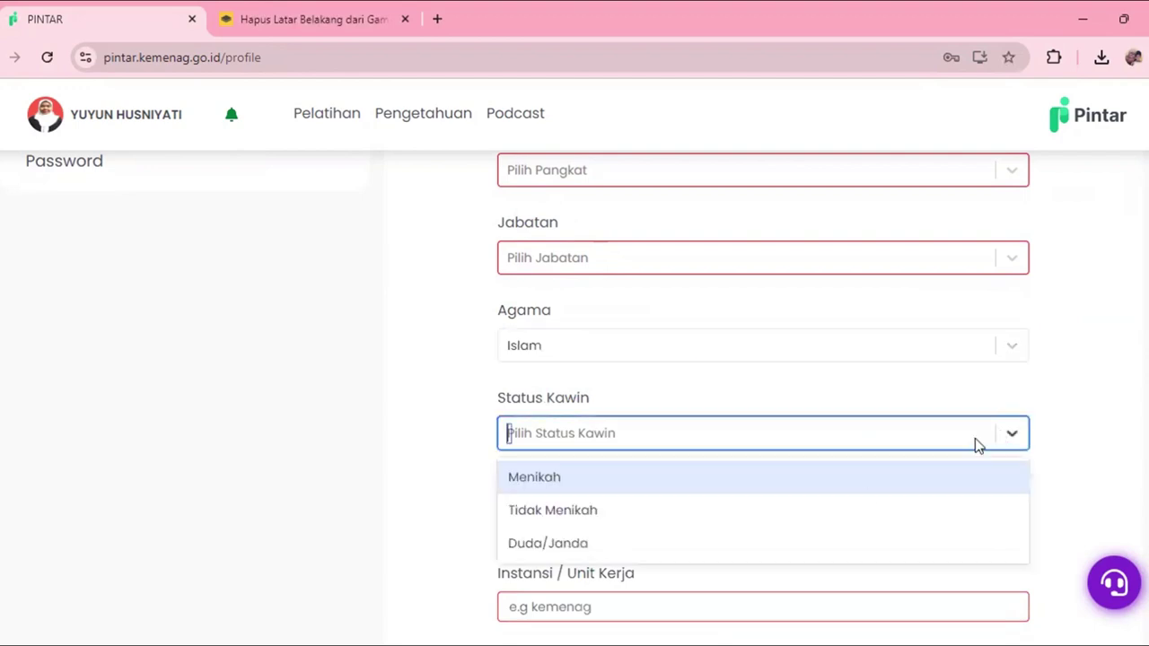
left_click(821, 484)
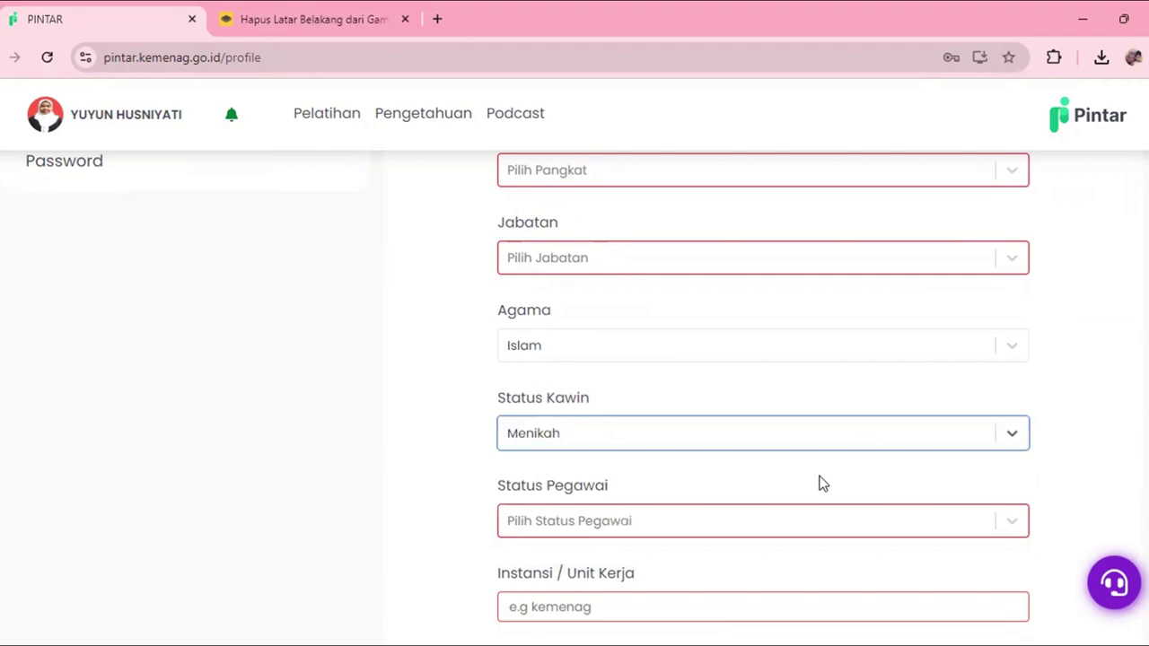
left_click(821, 483)
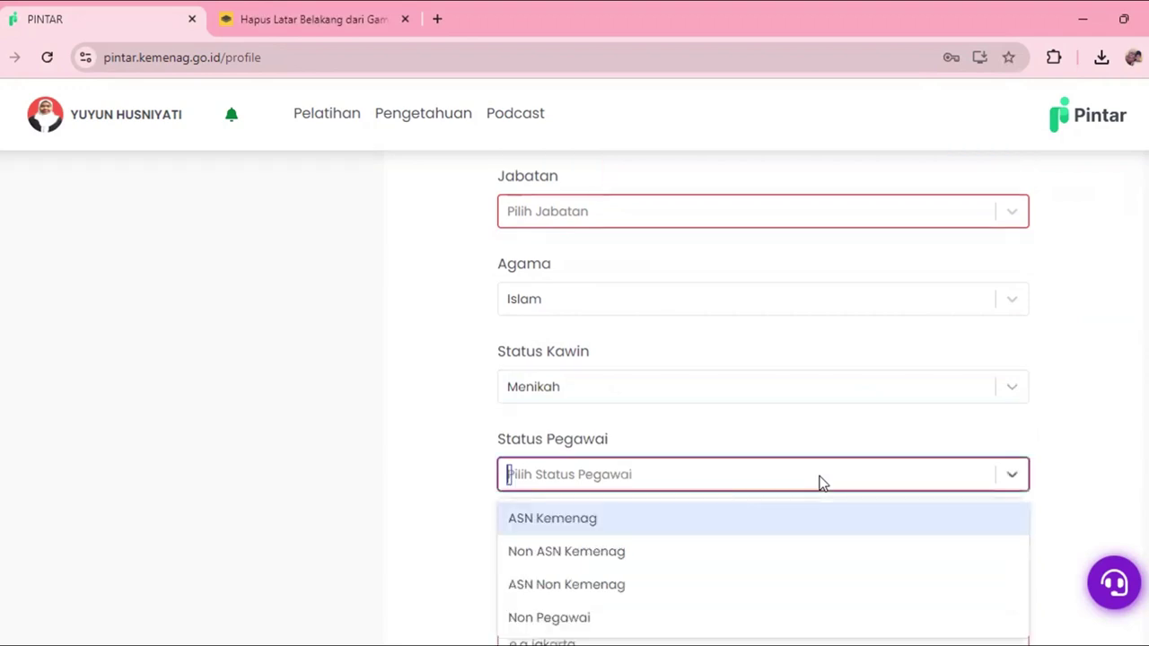
Set Status Pegawai to Non ASN Kemenag.
key("Down")
scroll(1110, 494, "down", 2)
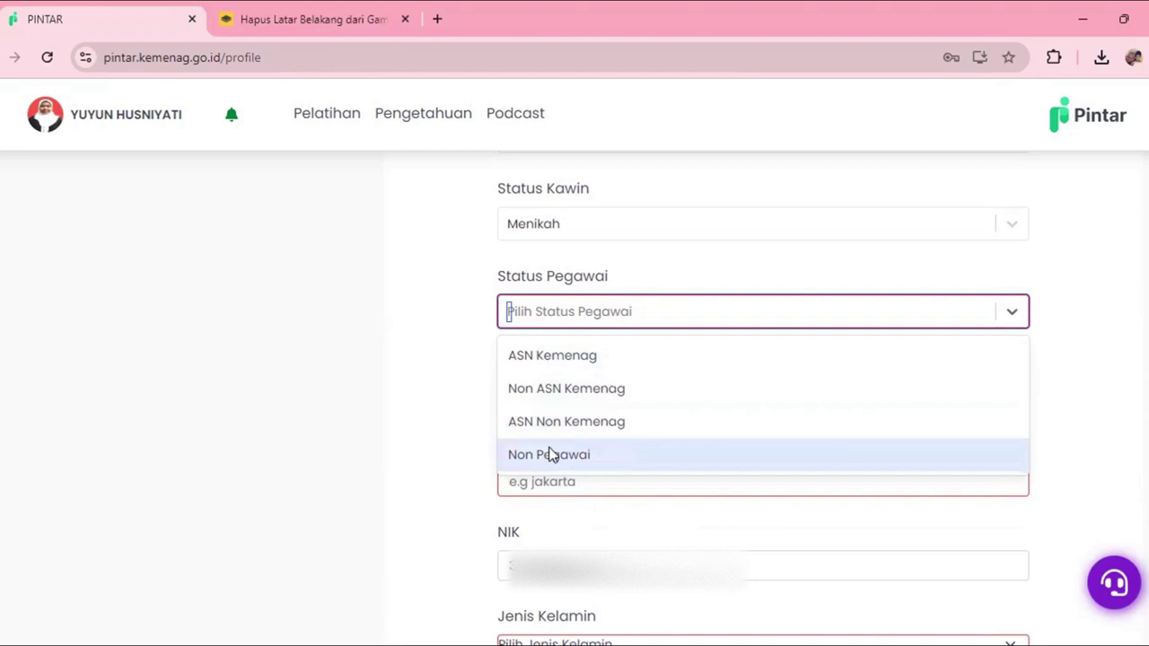
left_click(627, 388)
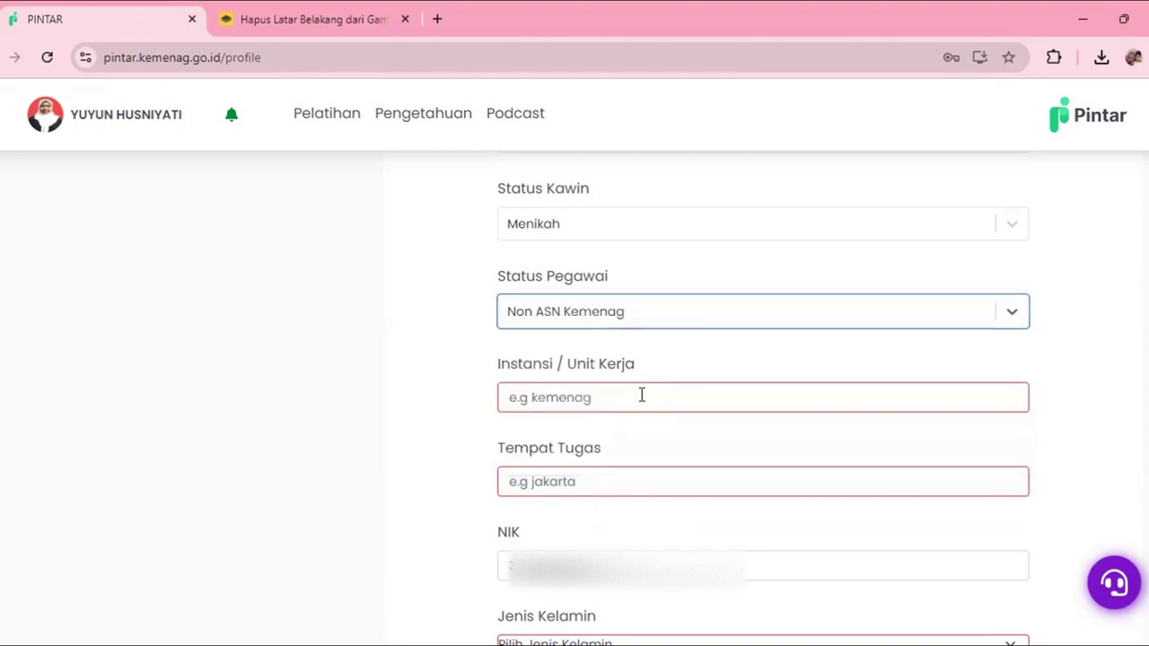
Enter 'MTs NU Putri 3 Buntet Pesantren' as Tempat Tugas and 'Kemenag' as Instansi / Unit Kerja.
left_click(641, 396)
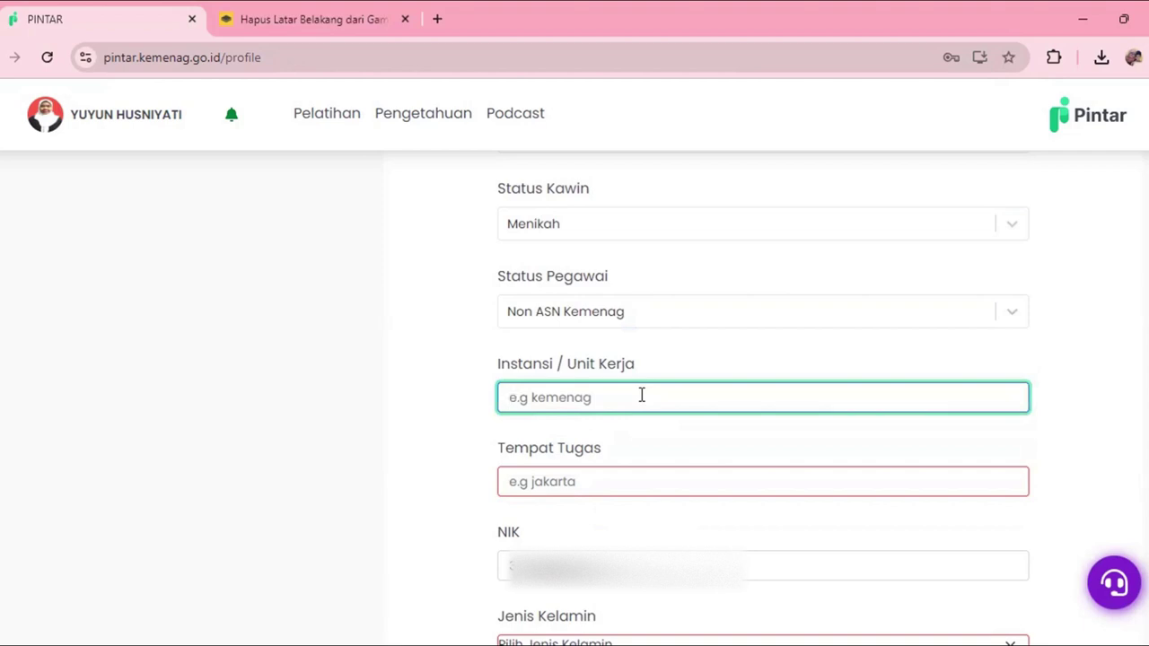
type("MTs N")
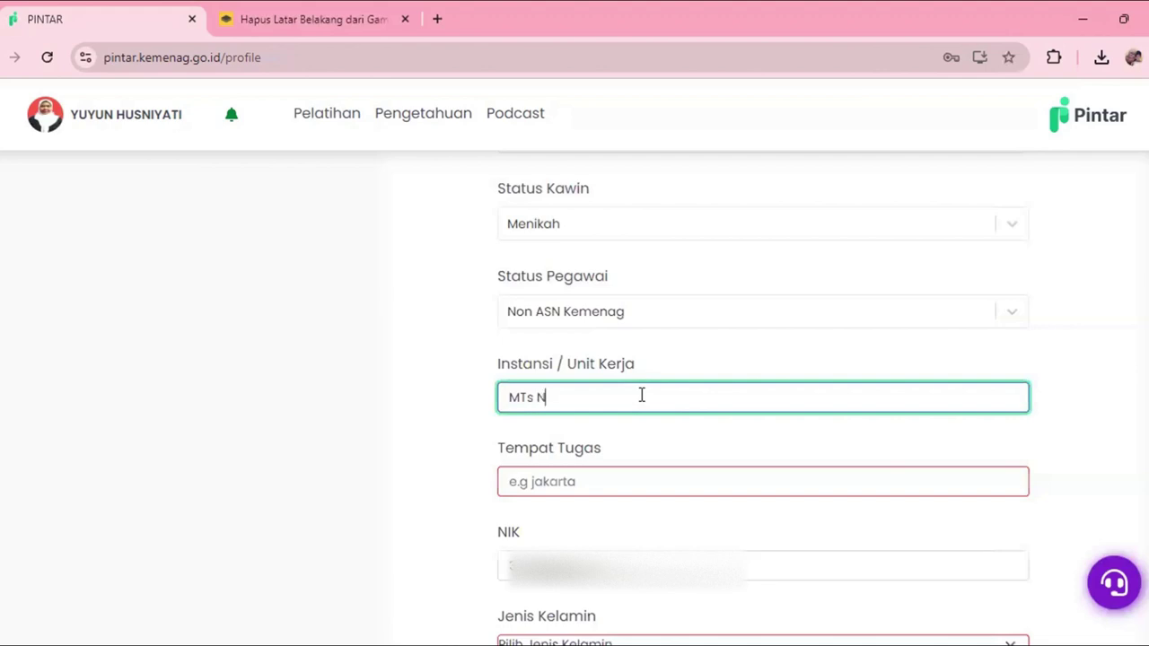
type("U Putri 3 Buntet Pesantren")
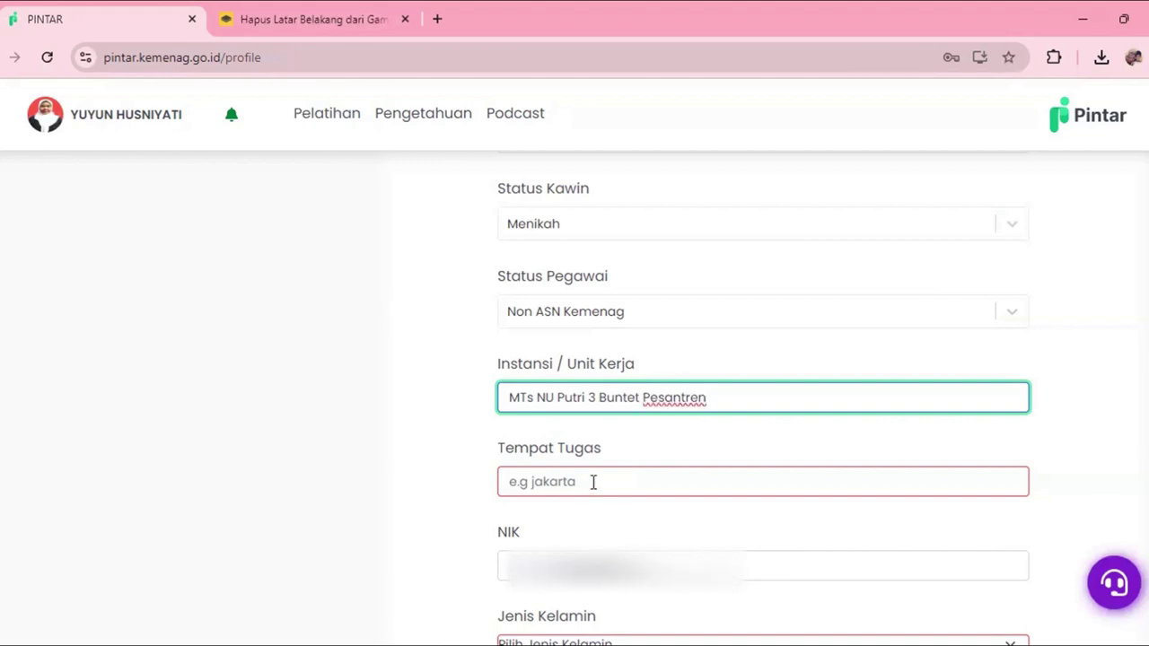
key("ctrl+a")
key("ctrl+c")
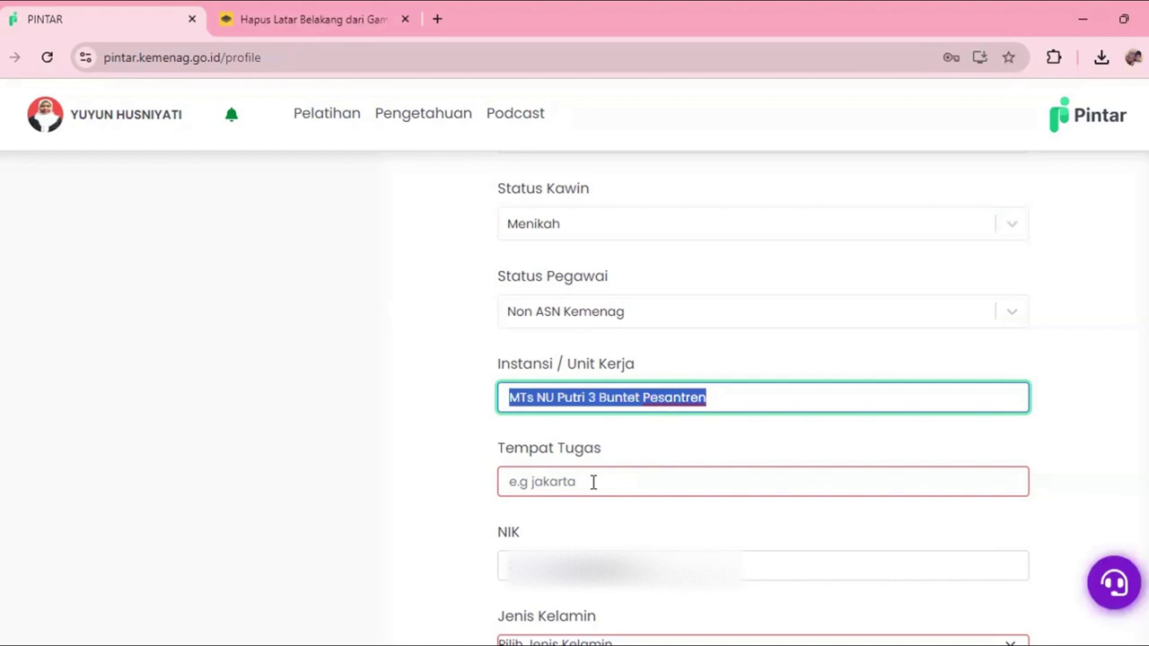
key("BackSpace")
left_click(593, 482)
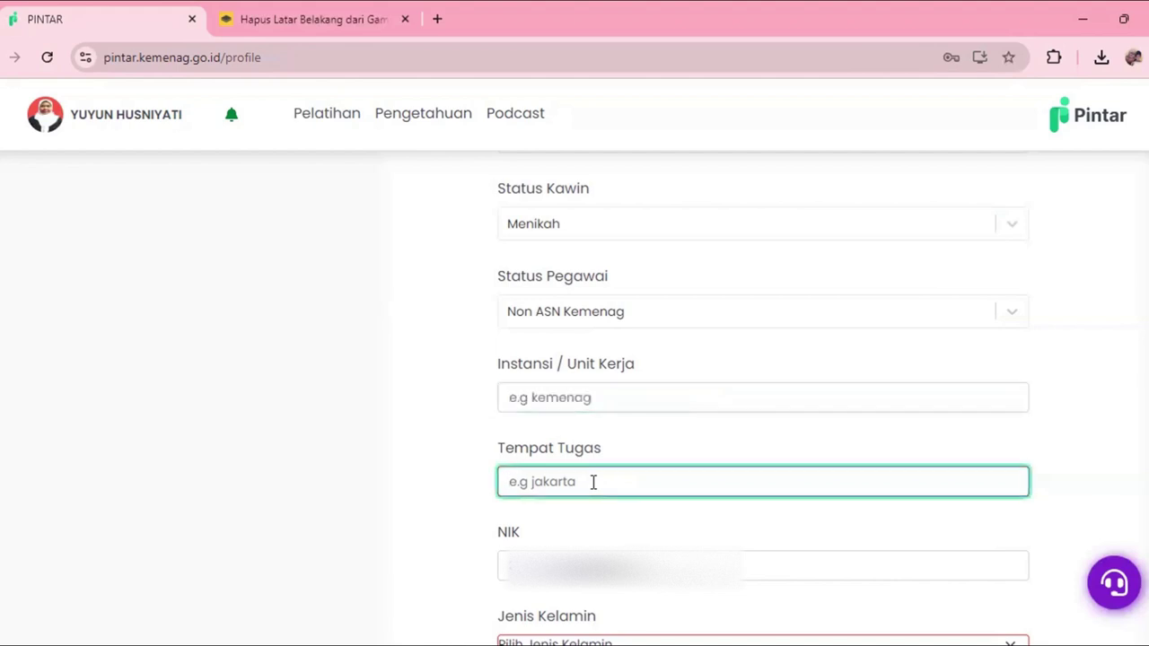
key("ctrl+v")
left_click(613, 398)
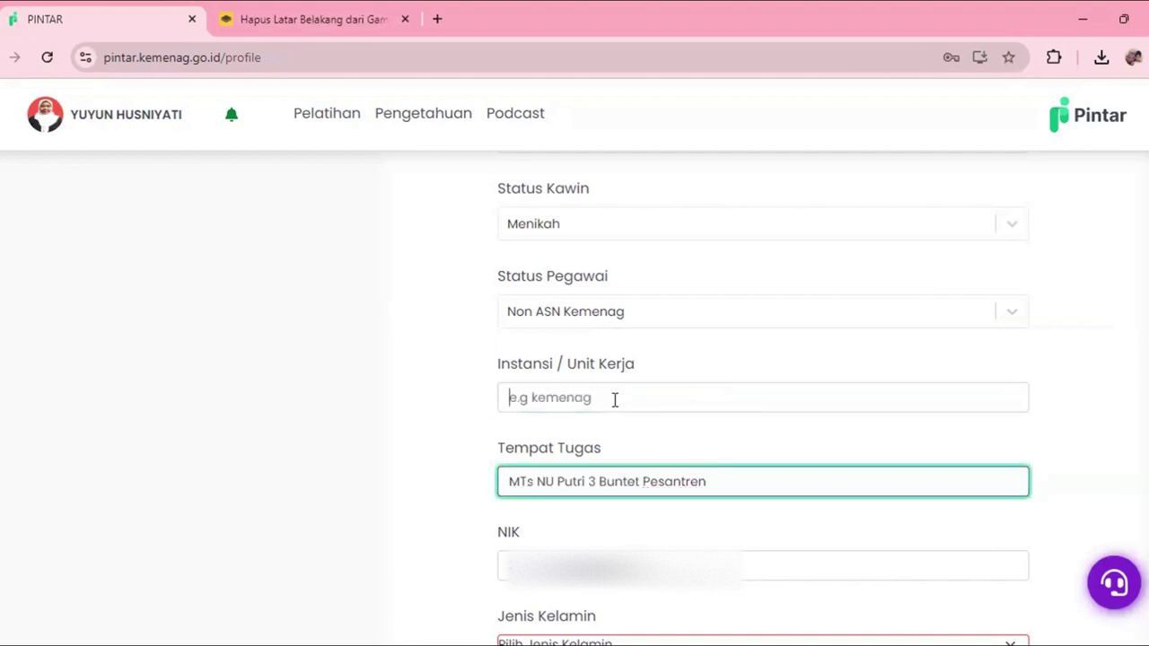
type("Ke")
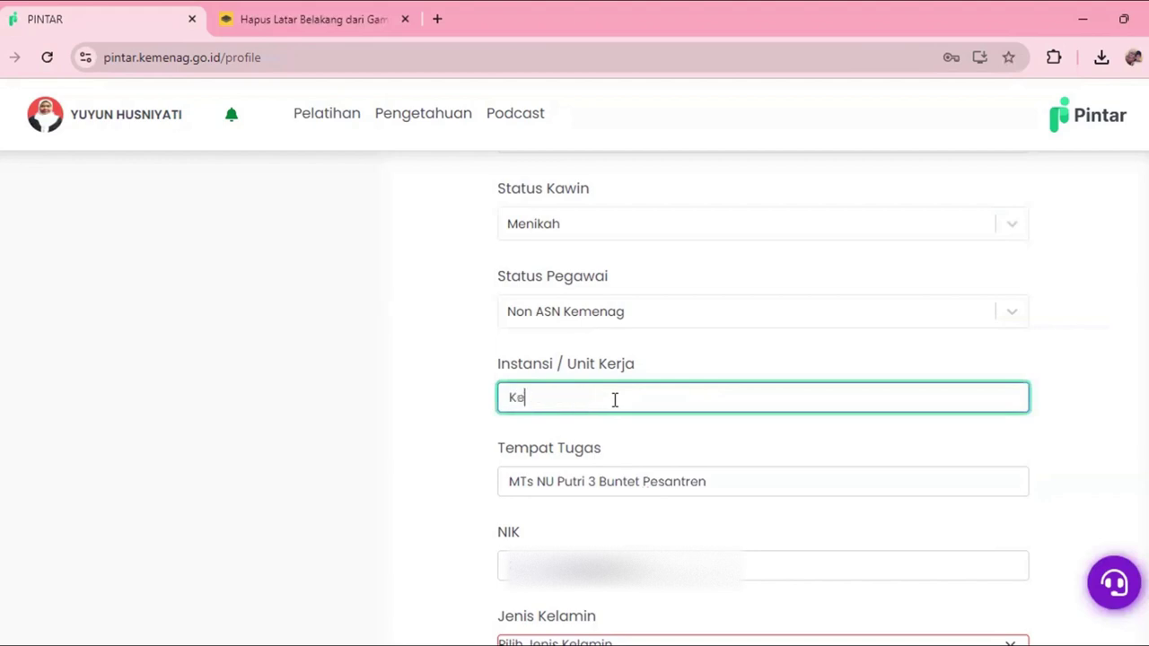
type("menag")
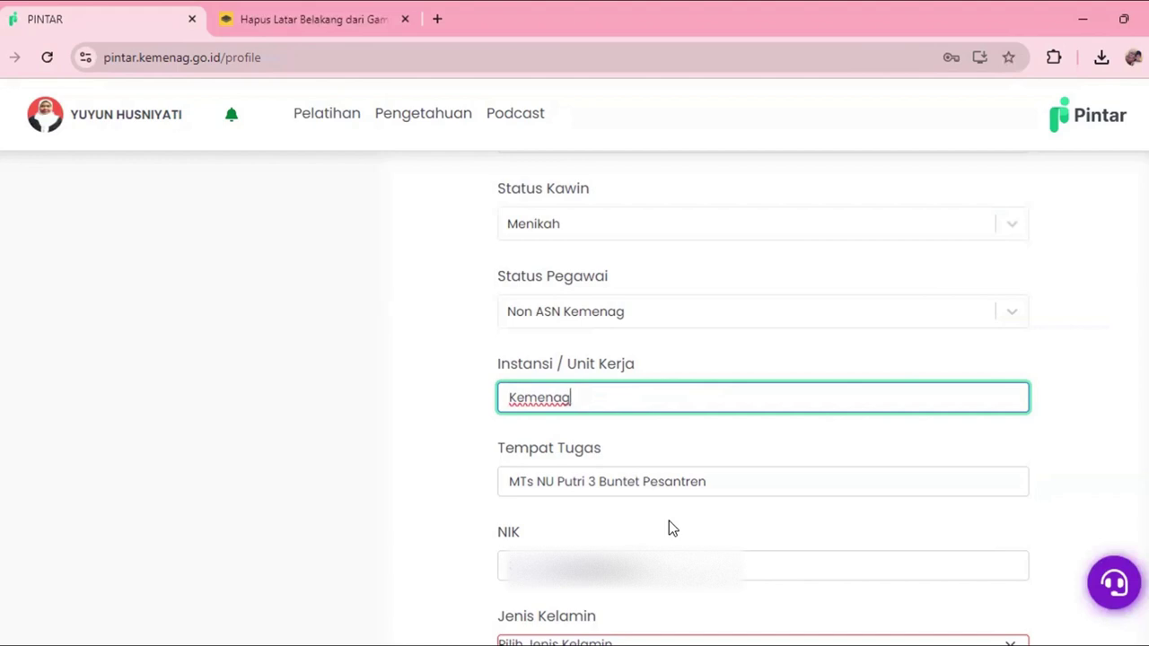
scroll(668, 525, "down", 1)
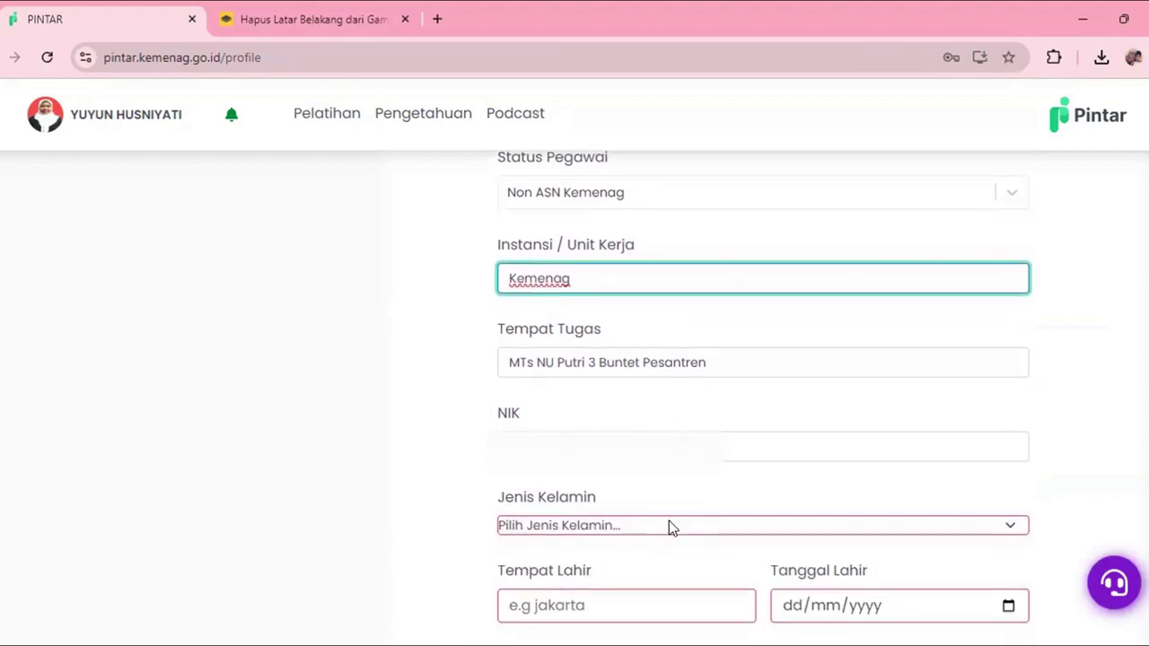
Set Jenis Kelamin to Perempuan and Tempat Lahir to Cirebon.
left_click(669, 525)
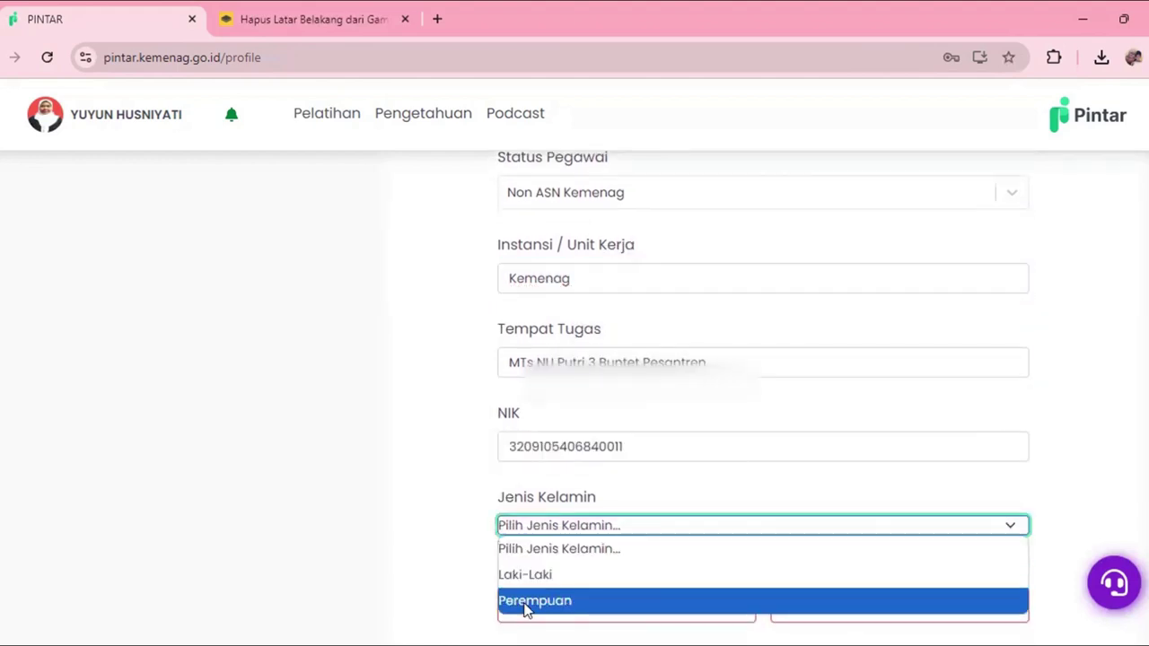
left_click(530, 601)
scroll(625, 561, "down", 2)
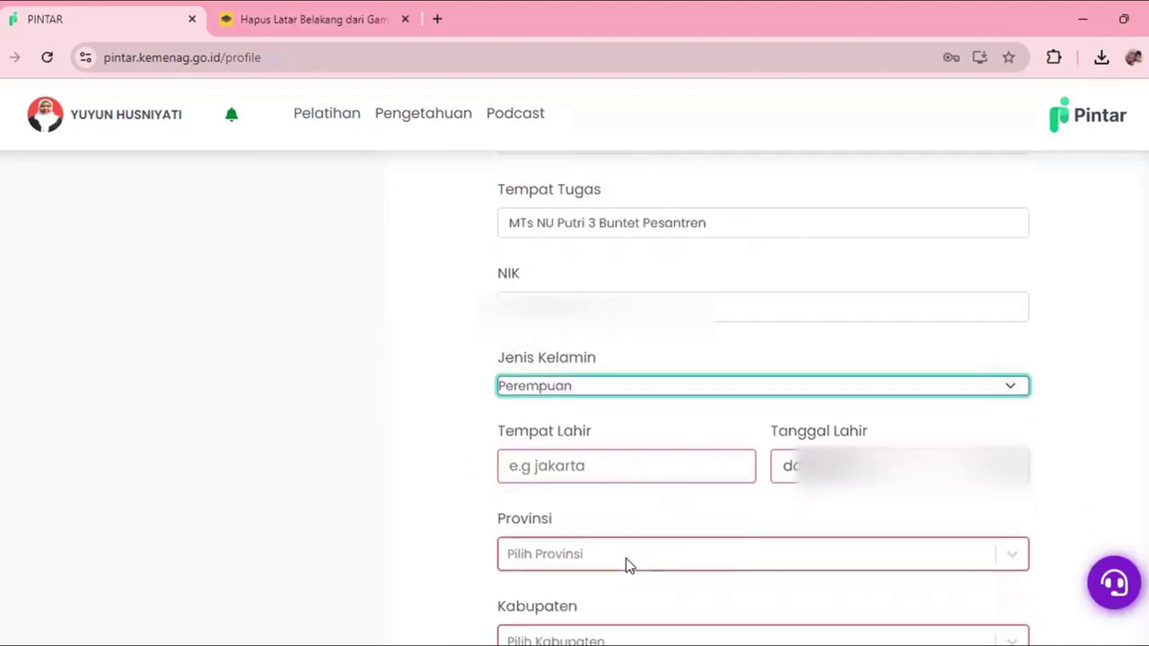
left_click(588, 458)
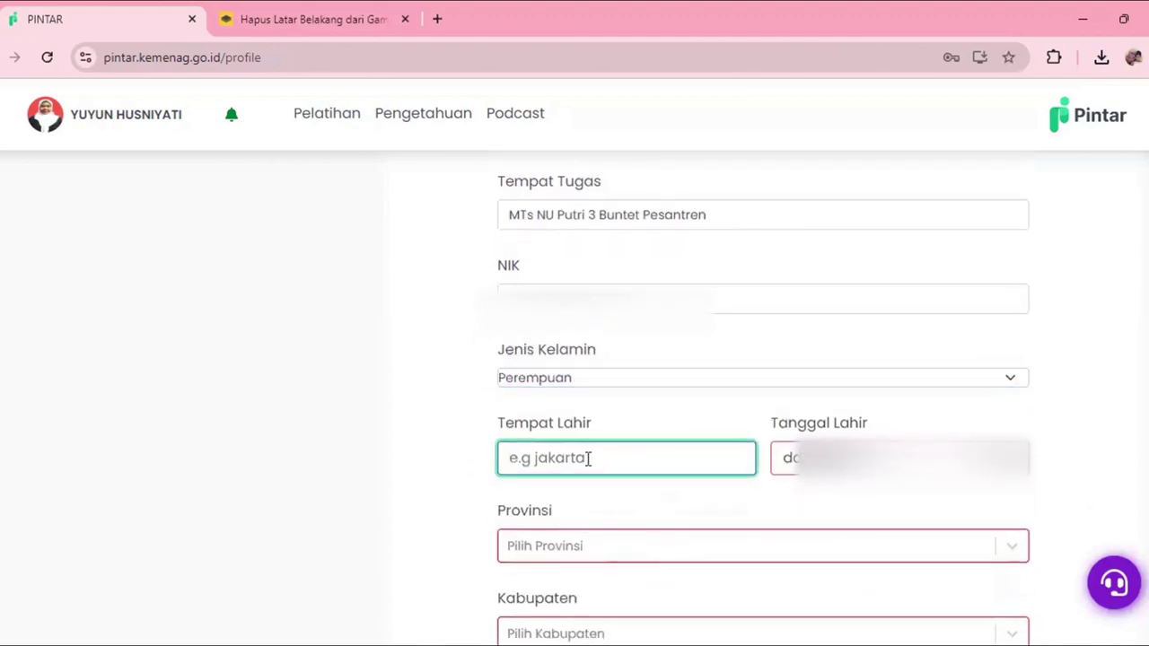
type("Cirebon")
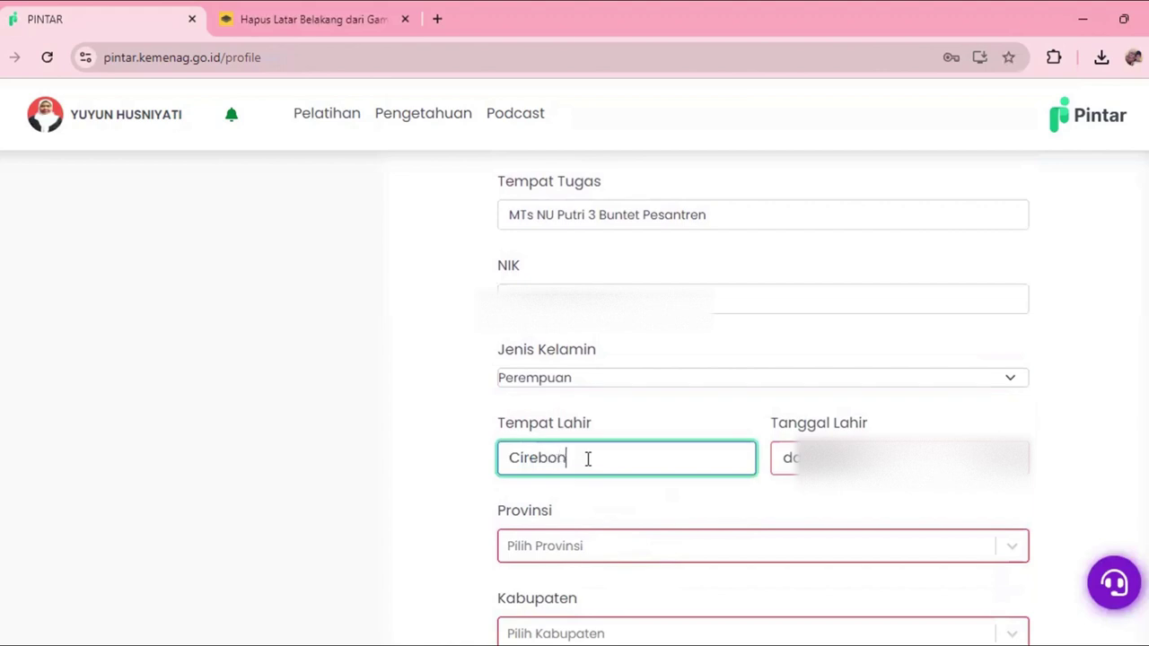
left_click(786, 461)
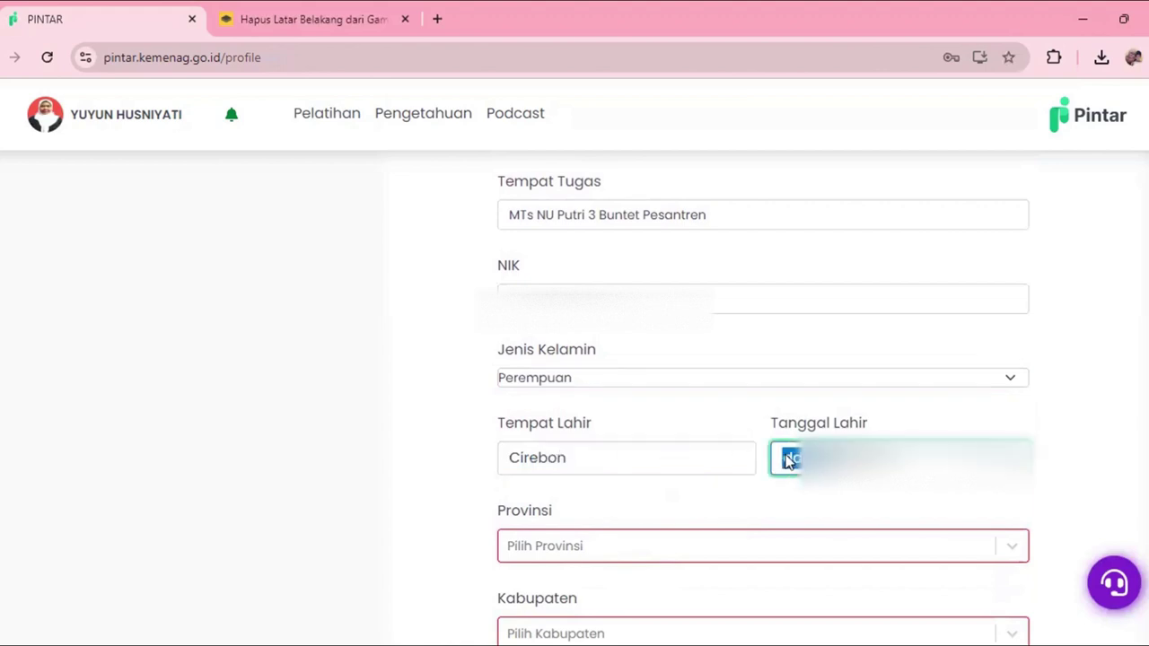
type("14/")
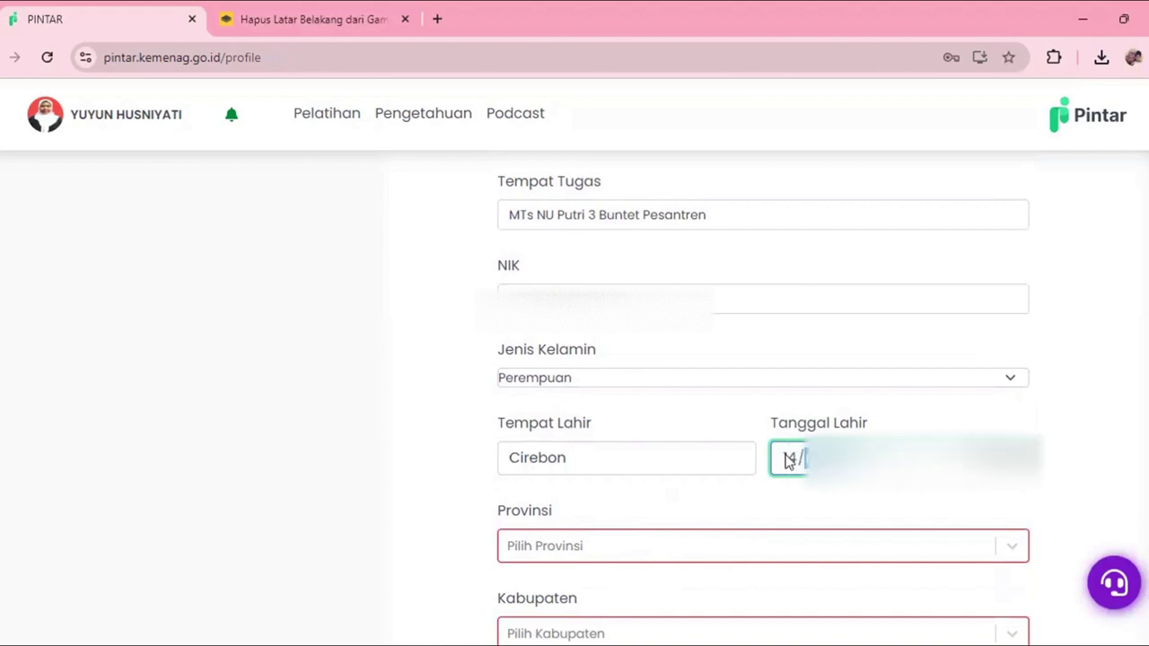
type("06/1")
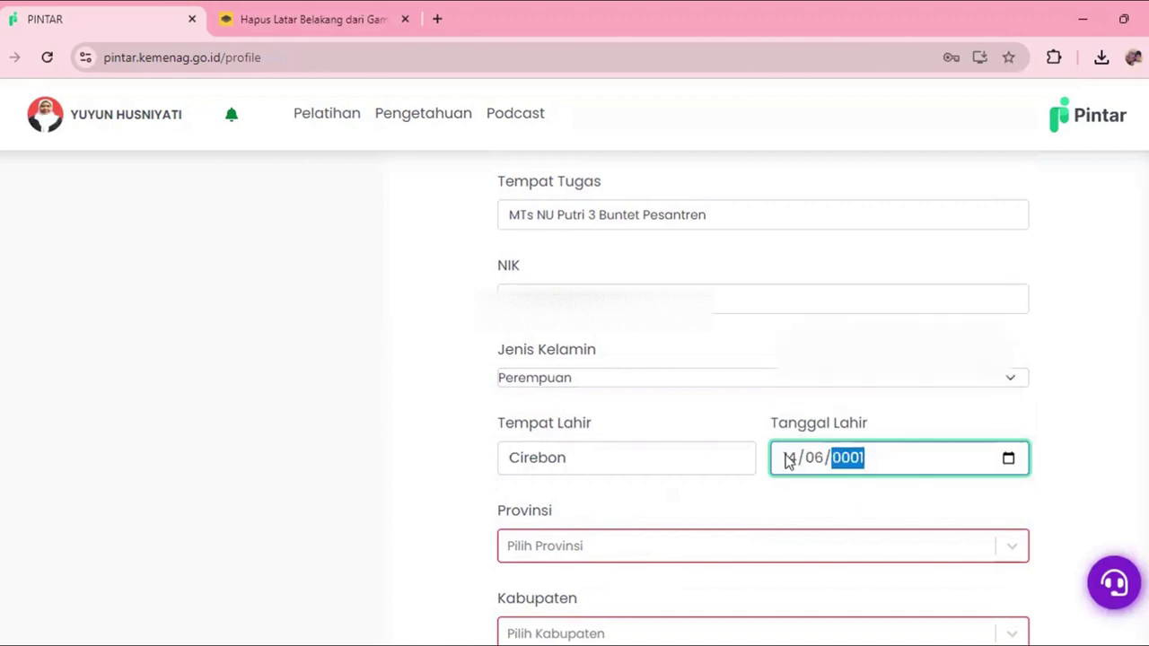
type("984")
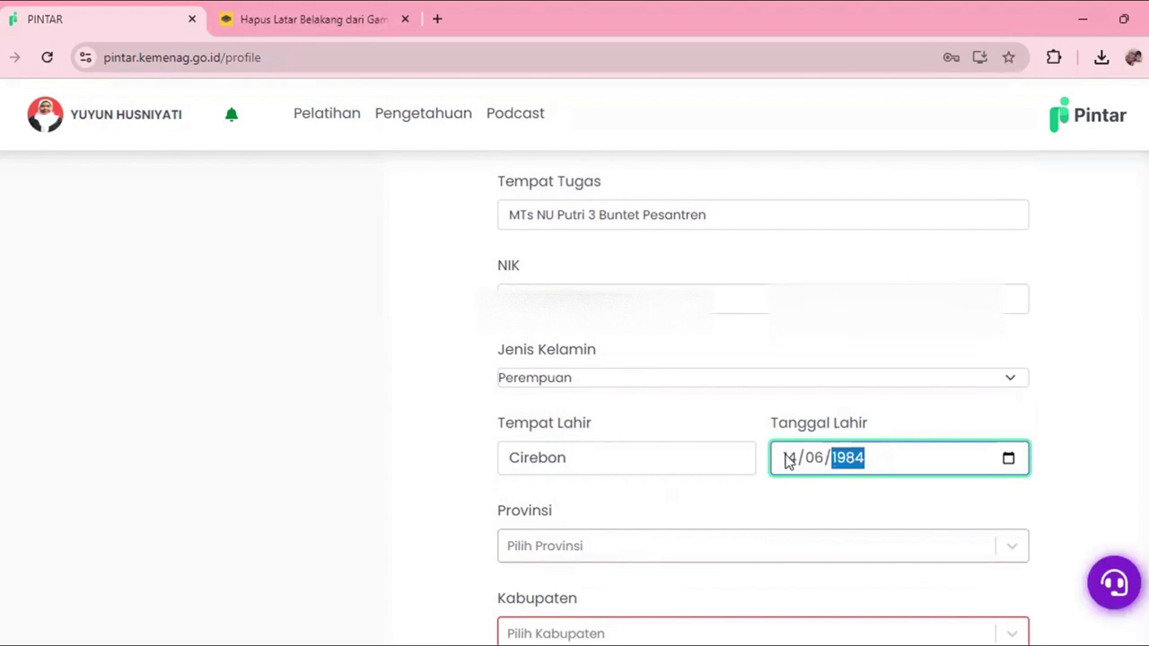
key("Tab")
scroll(660, 554, "down", 4)
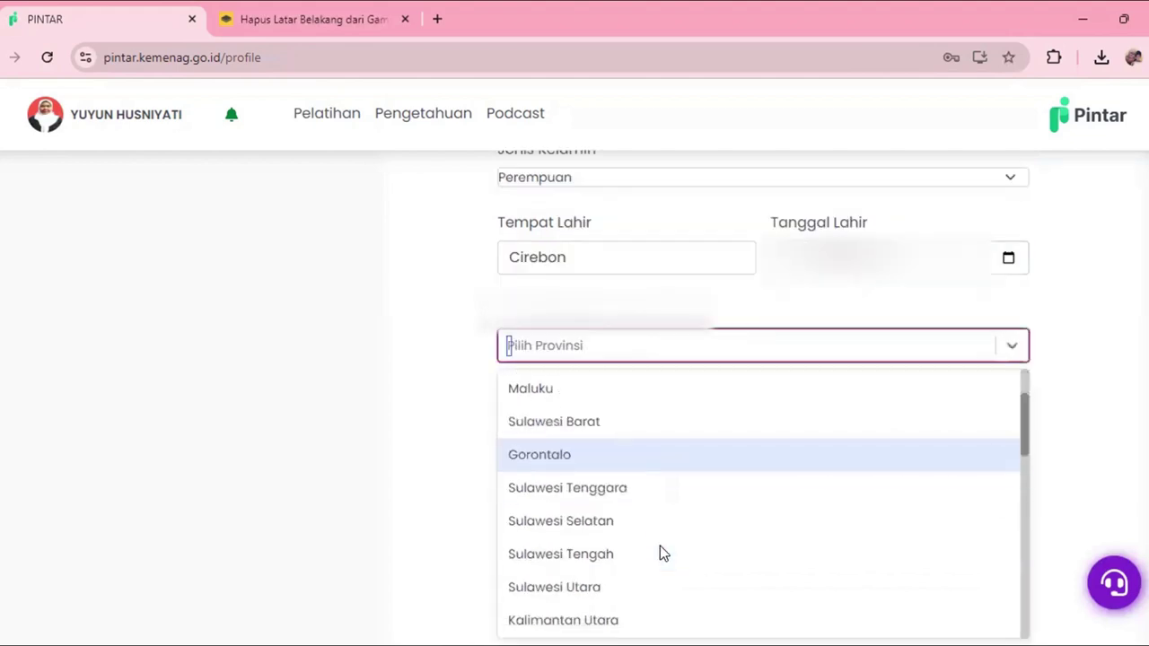
scroll(660, 550, "down", 5)
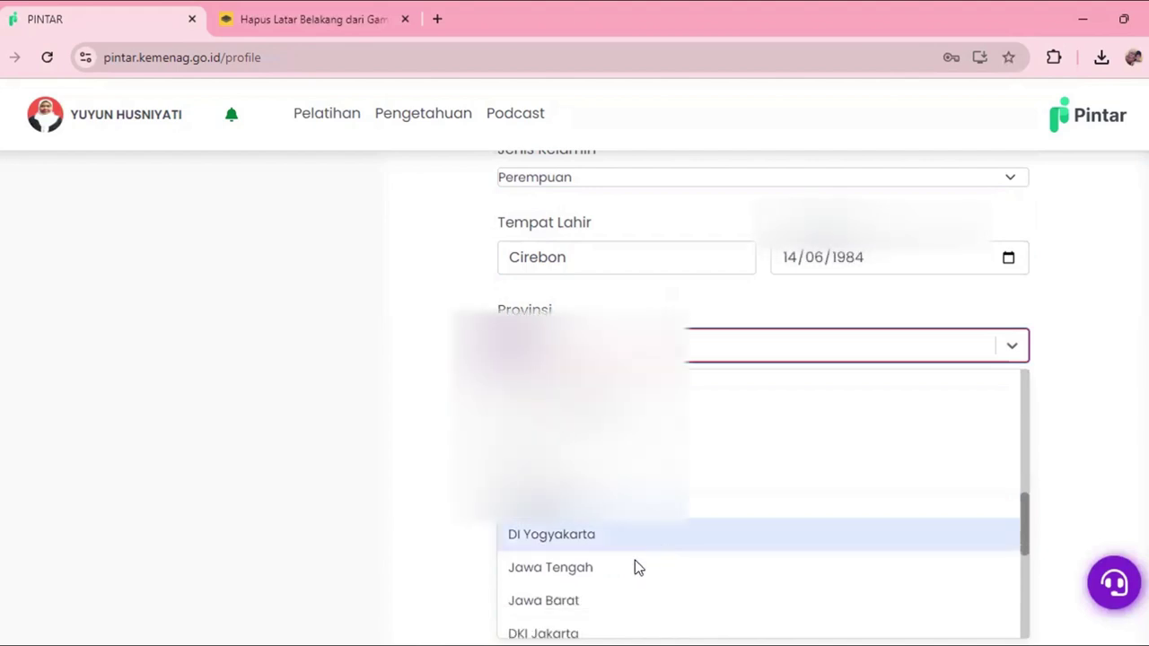
Select Provinsi Jawa Barat, Kabupaten Cirebon, Kecamatan Astanajapura and the kelurahan.
left_click(589, 601)
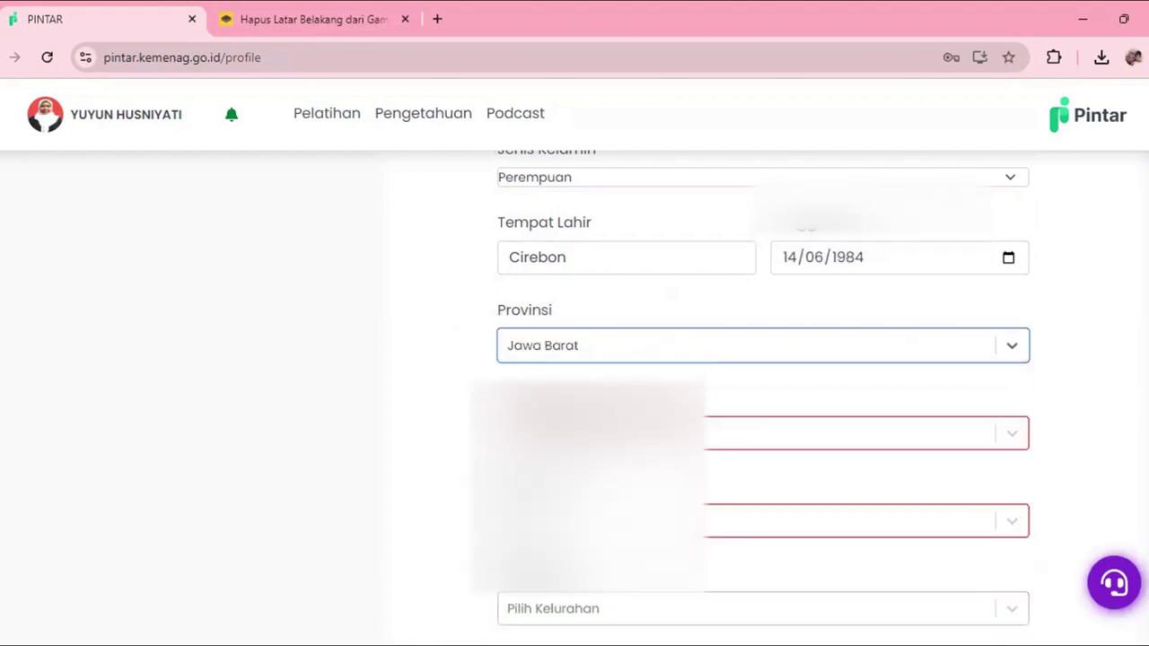
left_click(791, 440)
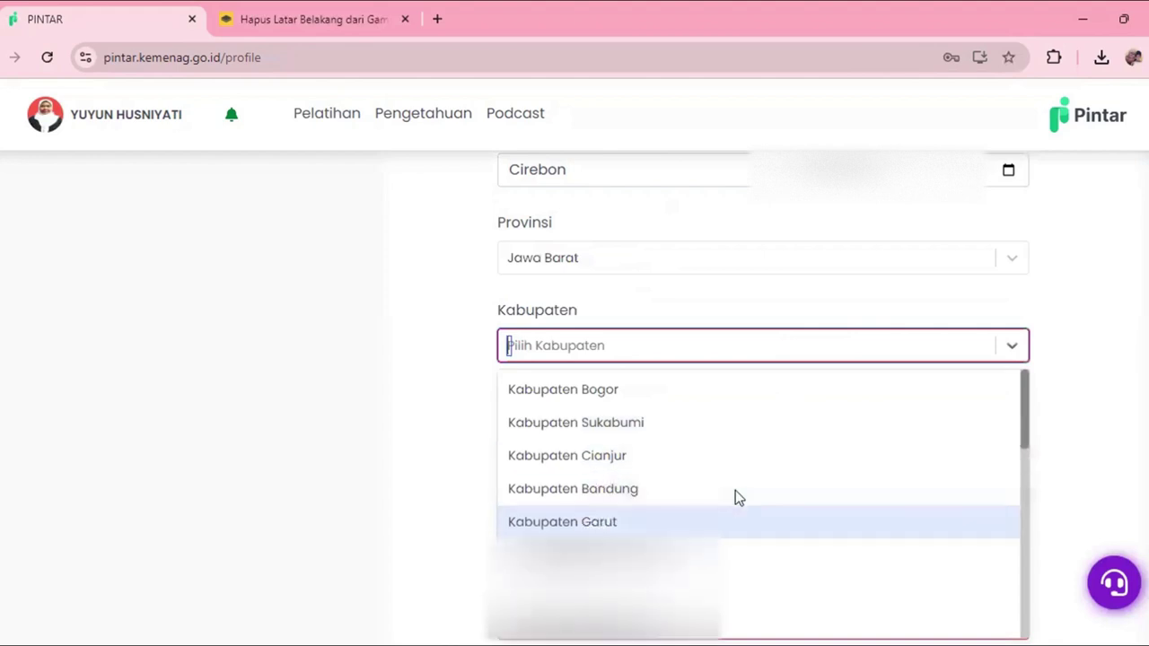
scroll(735, 497, "down", 1)
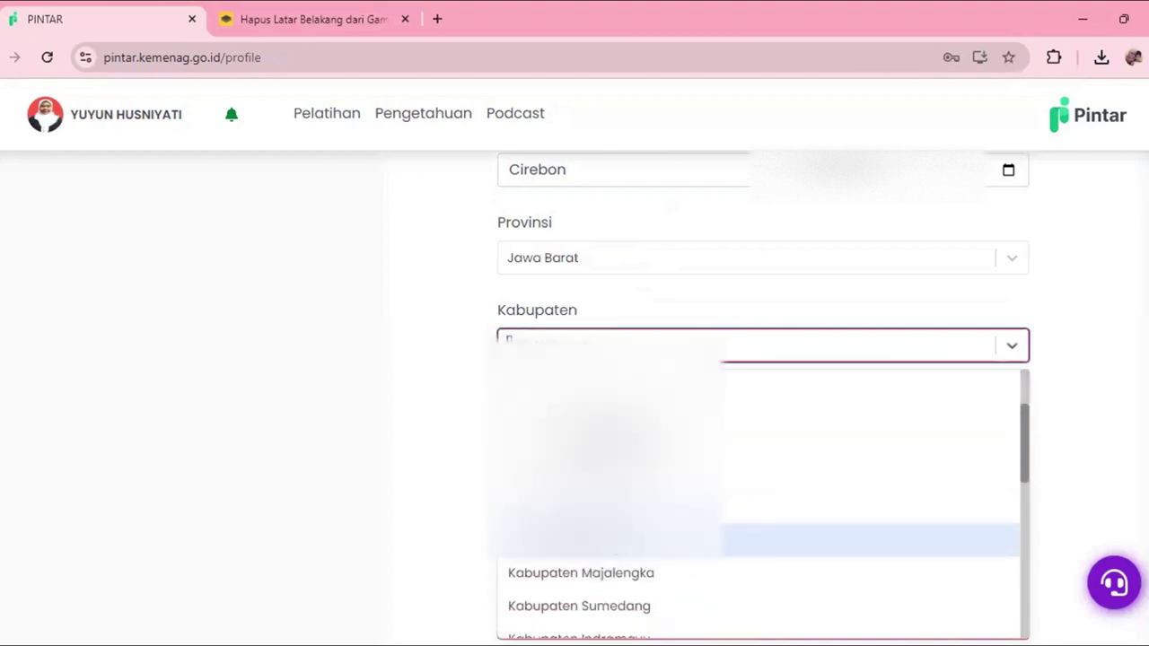
left_click(611, 541)
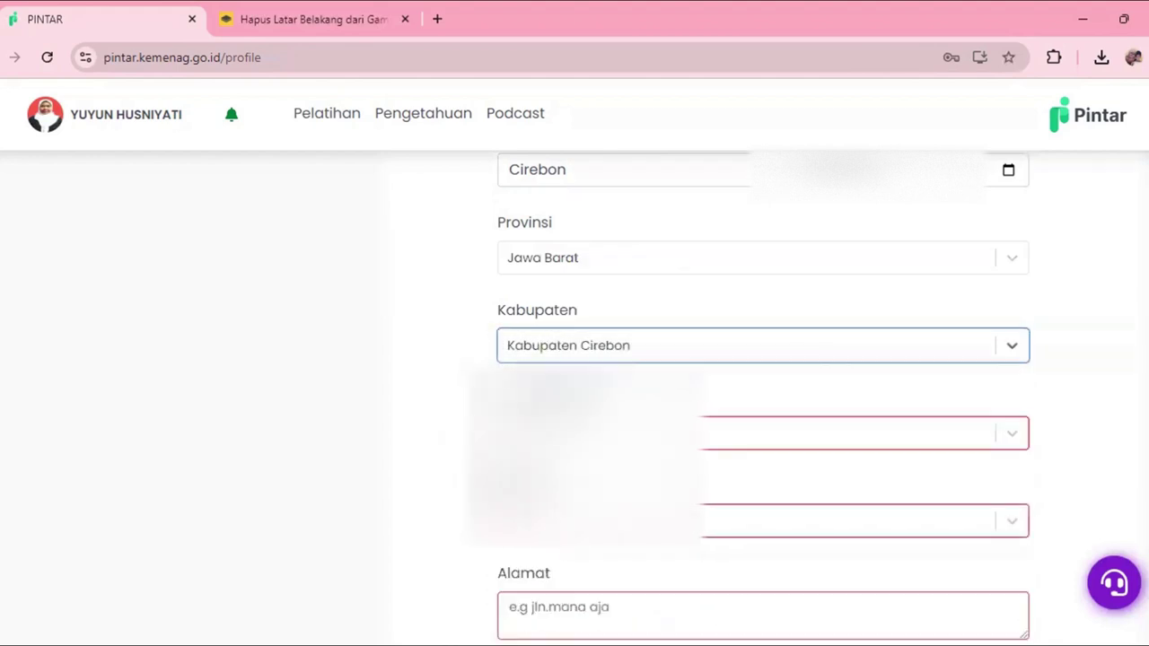
left_click(628, 433)
scroll(664, 552, "down", 3)
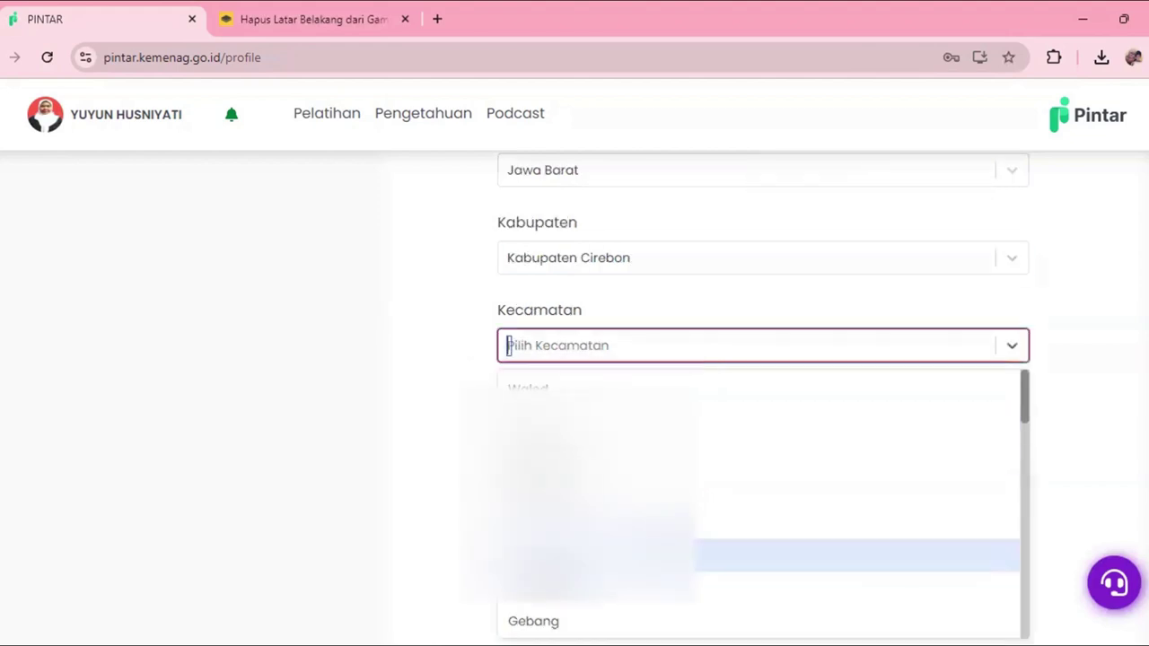
scroll(664, 552, "down", 2)
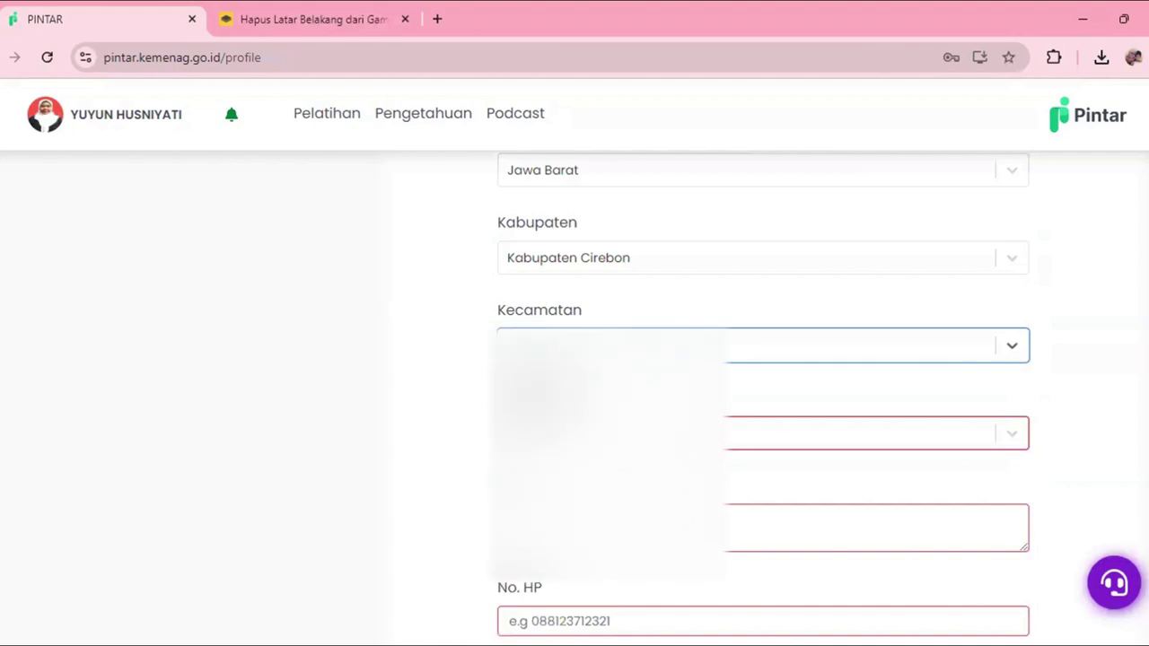
key("Return")
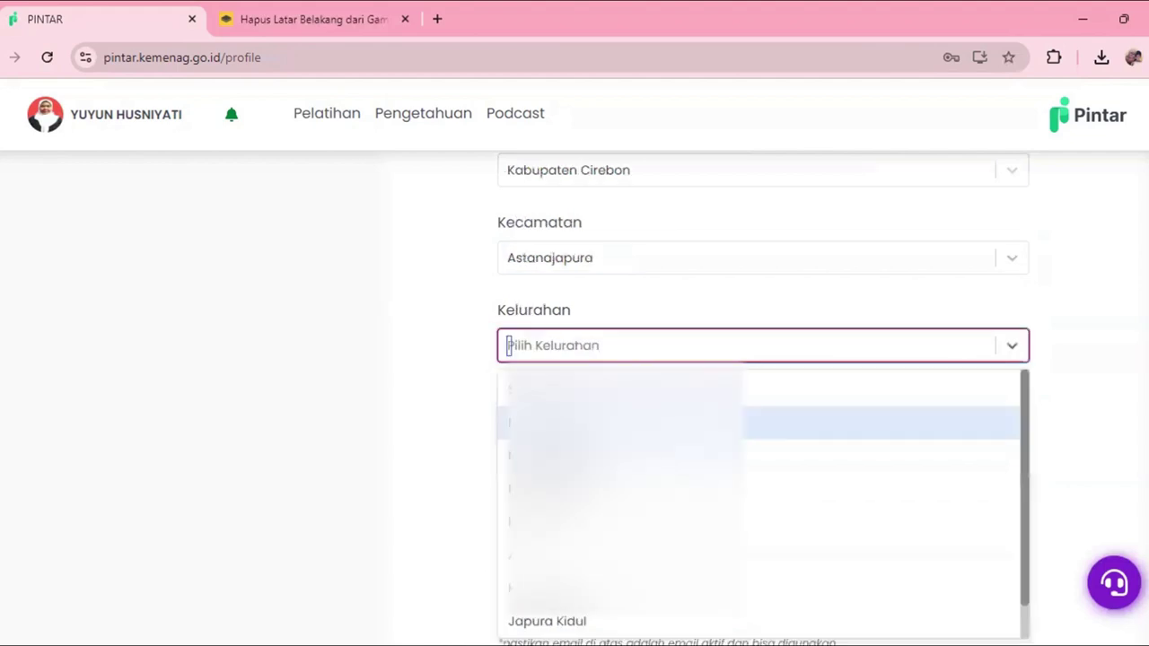
key("Return")
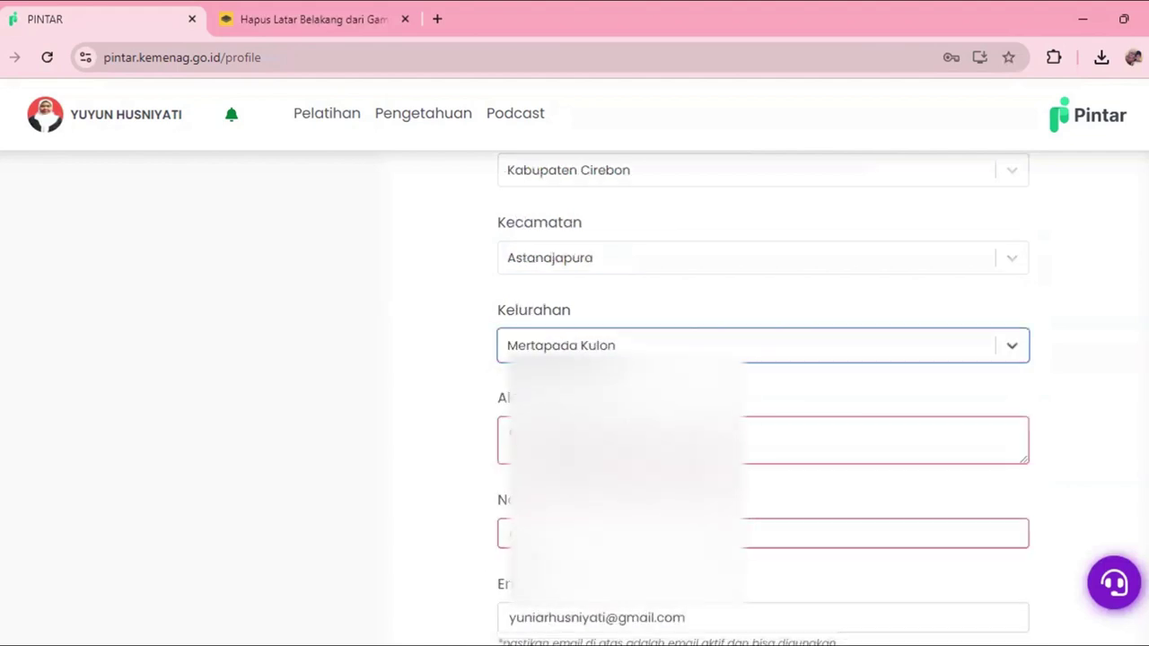
left_click(762, 439)
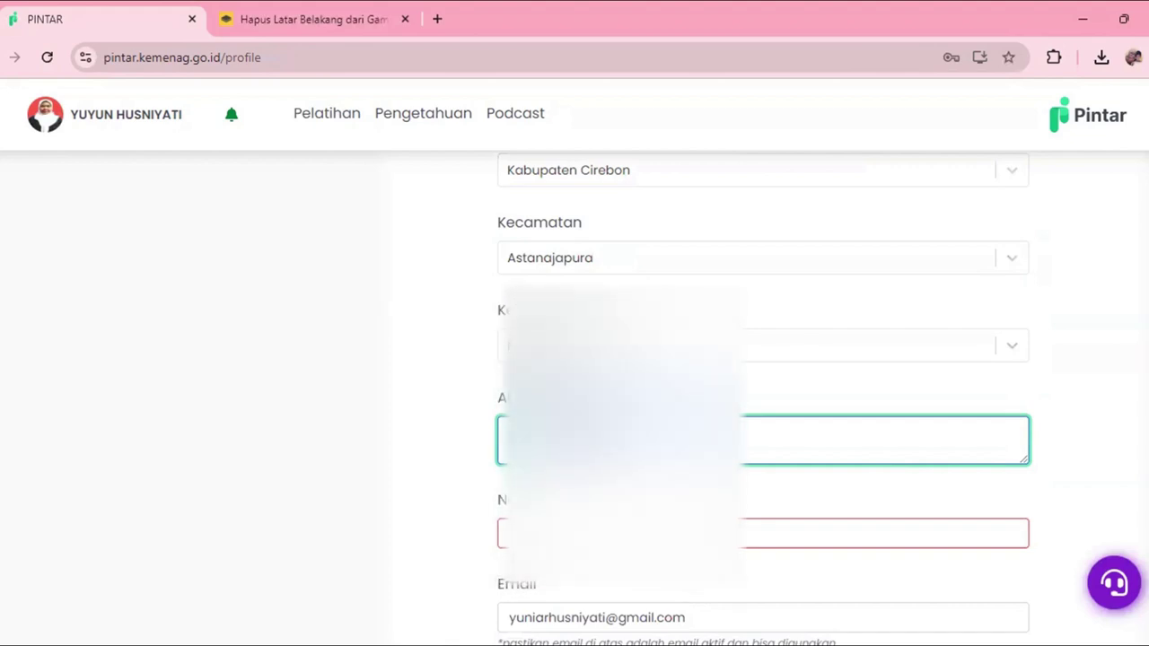
left_click(880, 533)
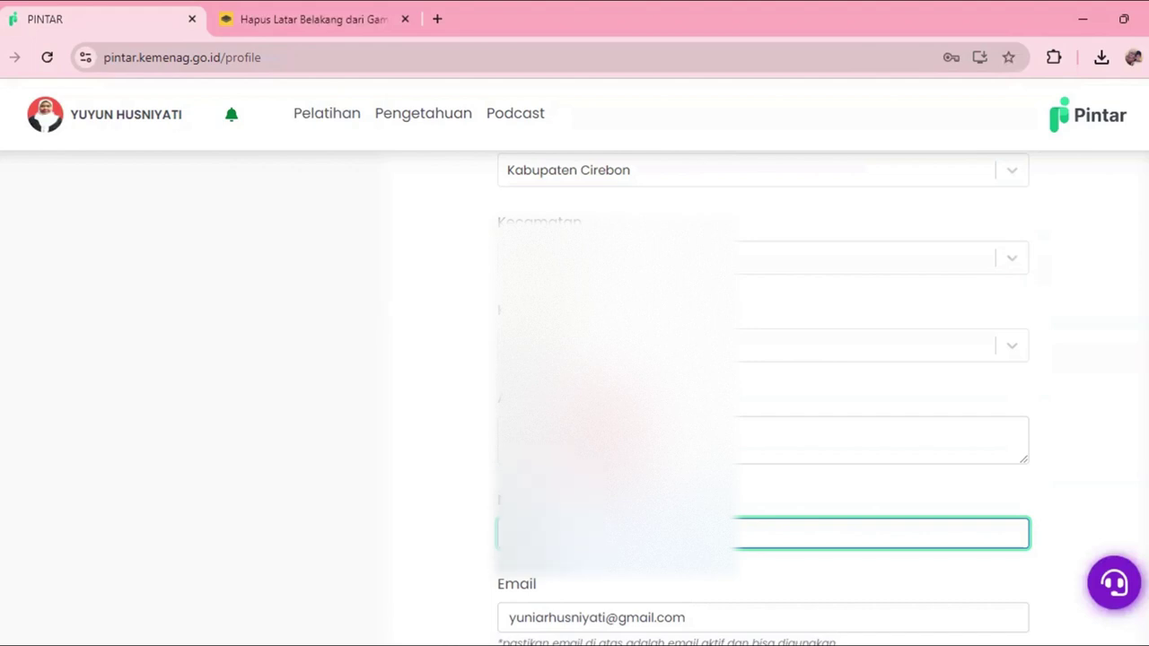
scroll(611, 531, "down", 2)
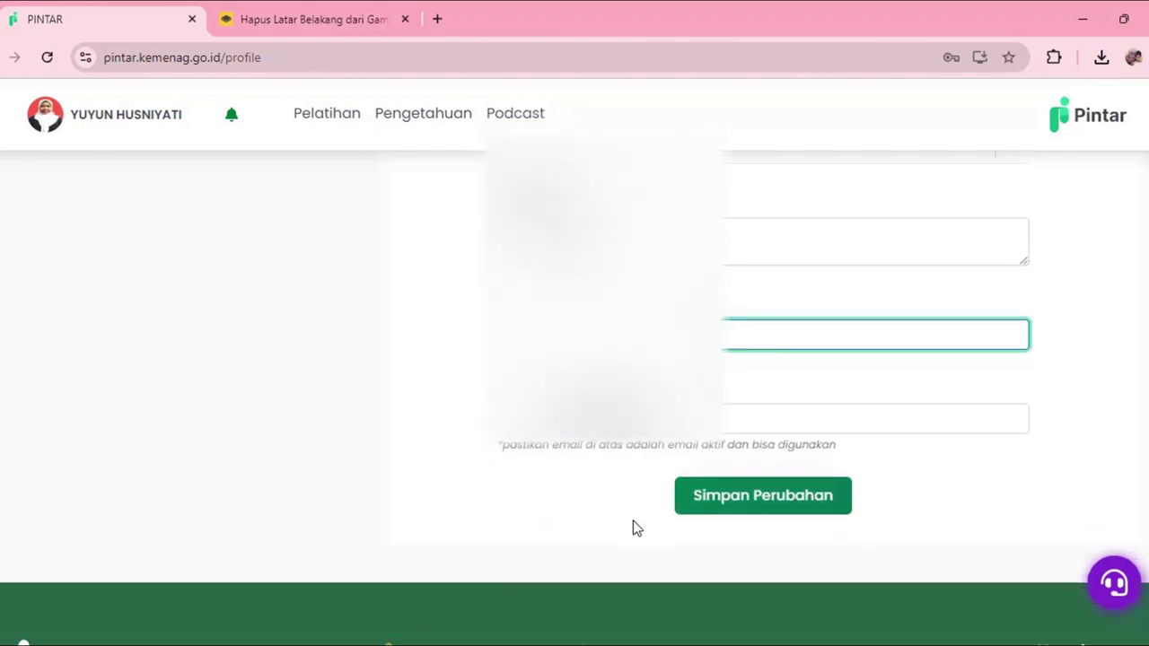
key("Return")
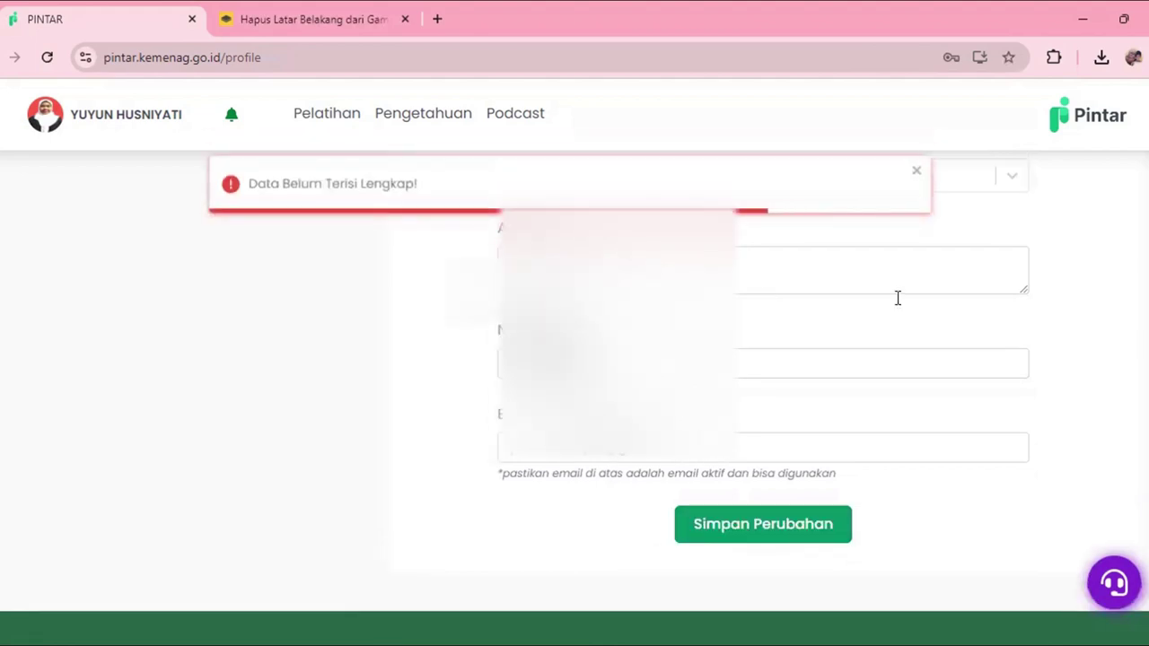
scroll(901, 370, "up", 10)
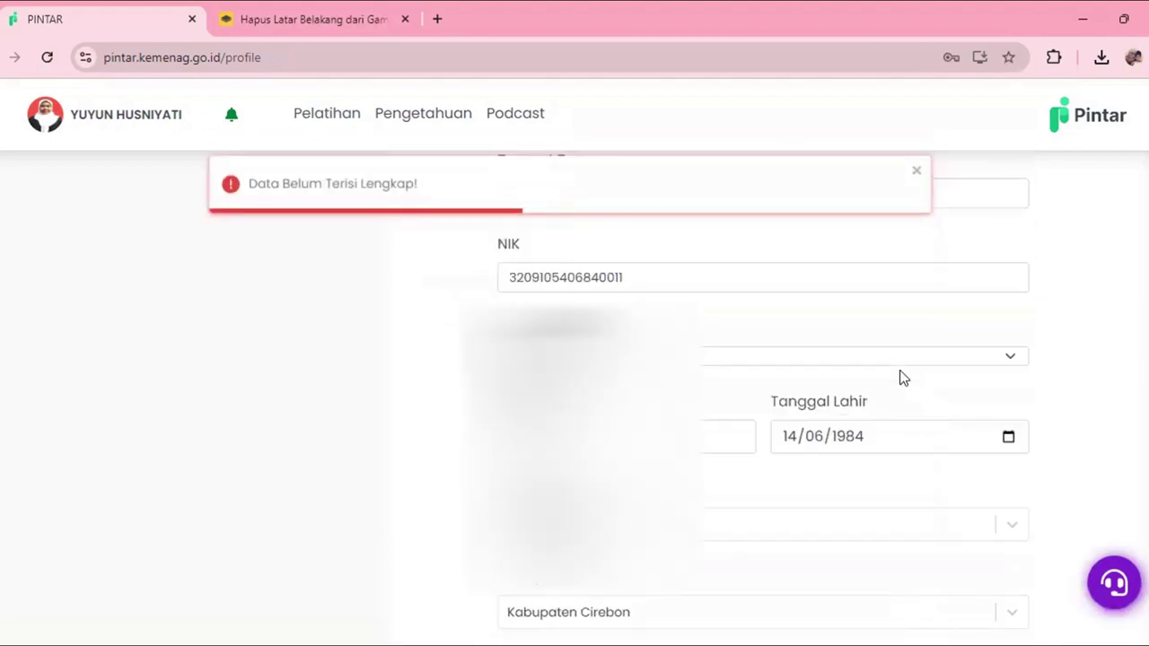
scroll(901, 371, "up", 3)
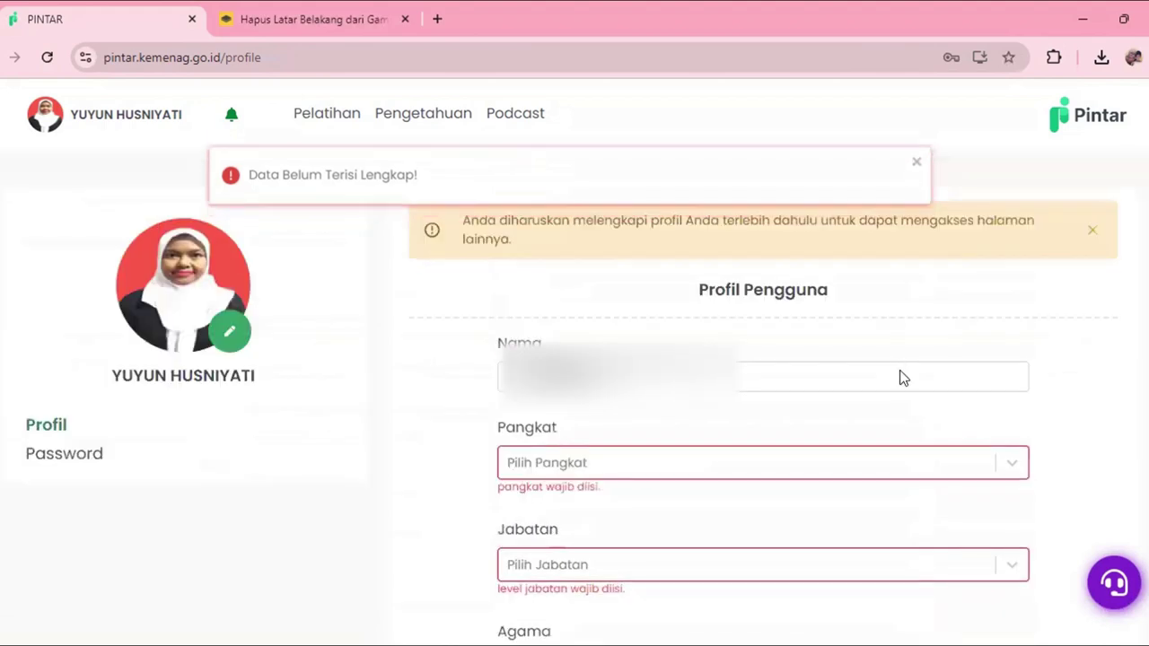
scroll(900, 371, "down", 2)
scroll(899, 377, "down", 2)
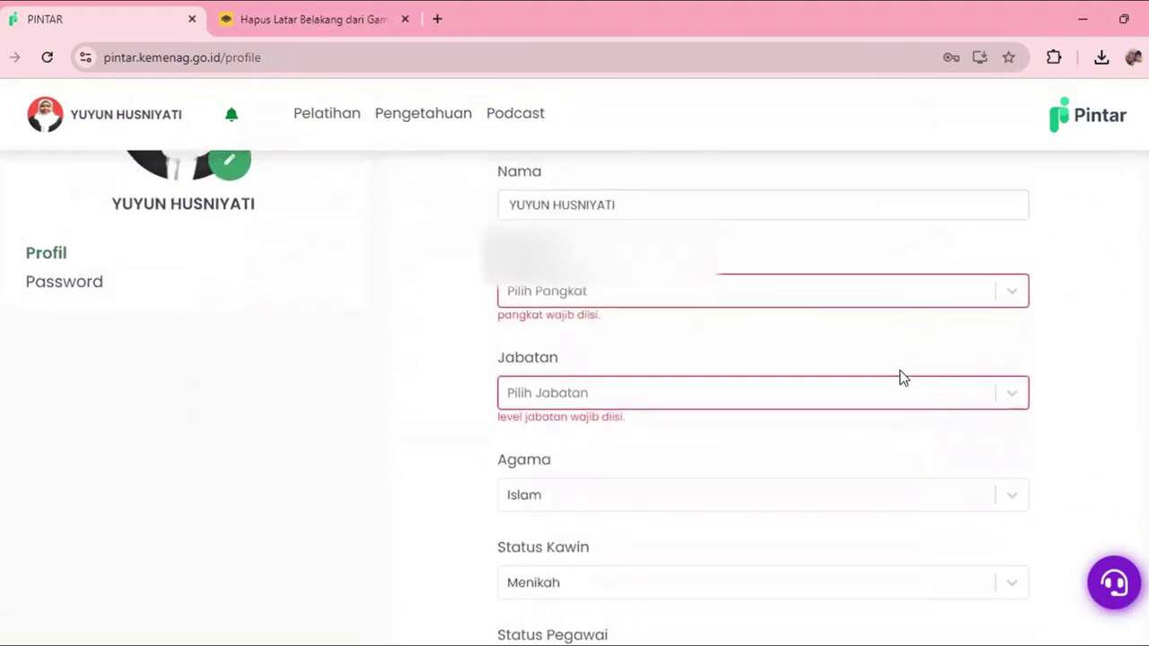
scroll(899, 377, "up", 3)
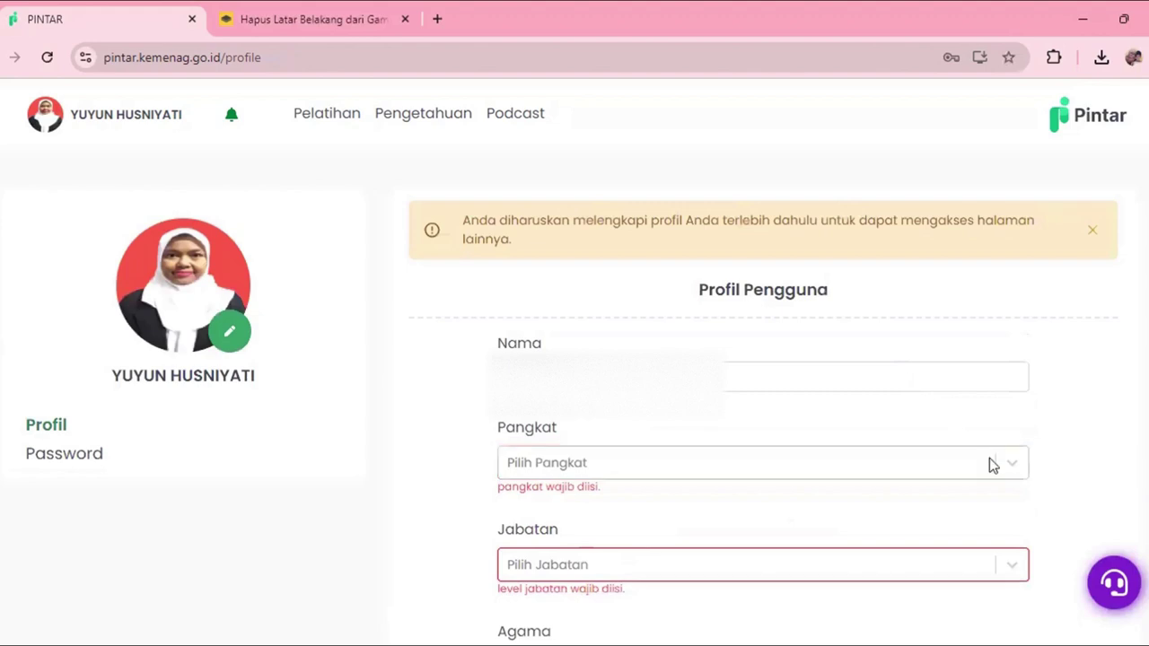
Set Pangkat to Ahli Pertama.
left_click(989, 459)
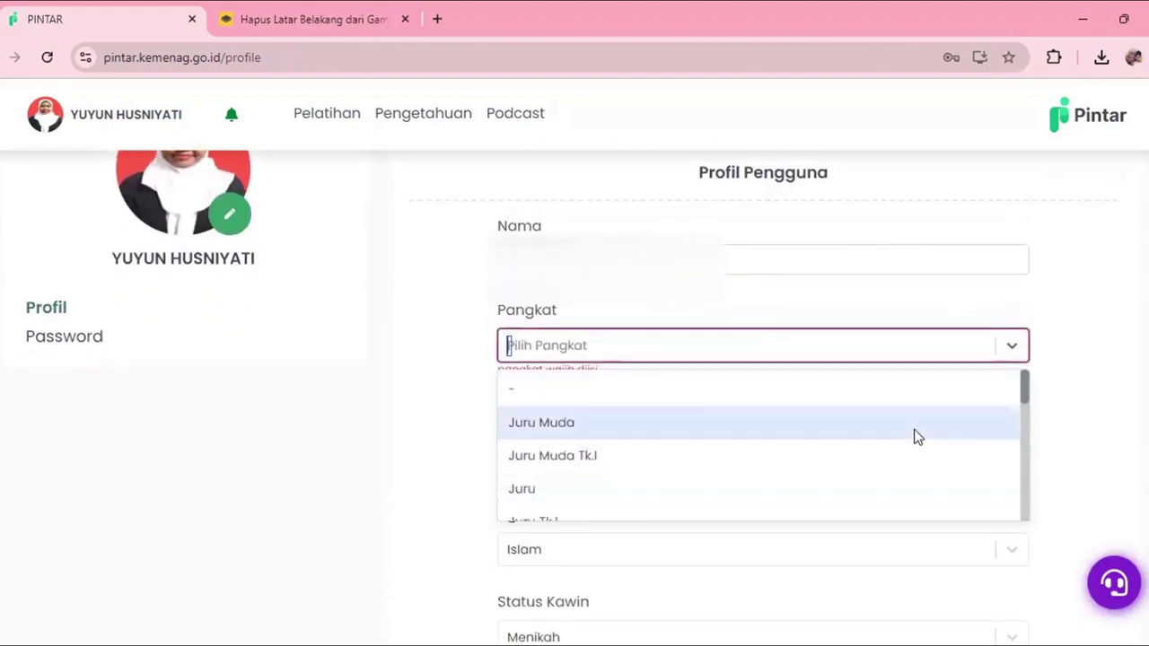
scroll(913, 428, "down", 3)
scroll(914, 429, "down", 5)
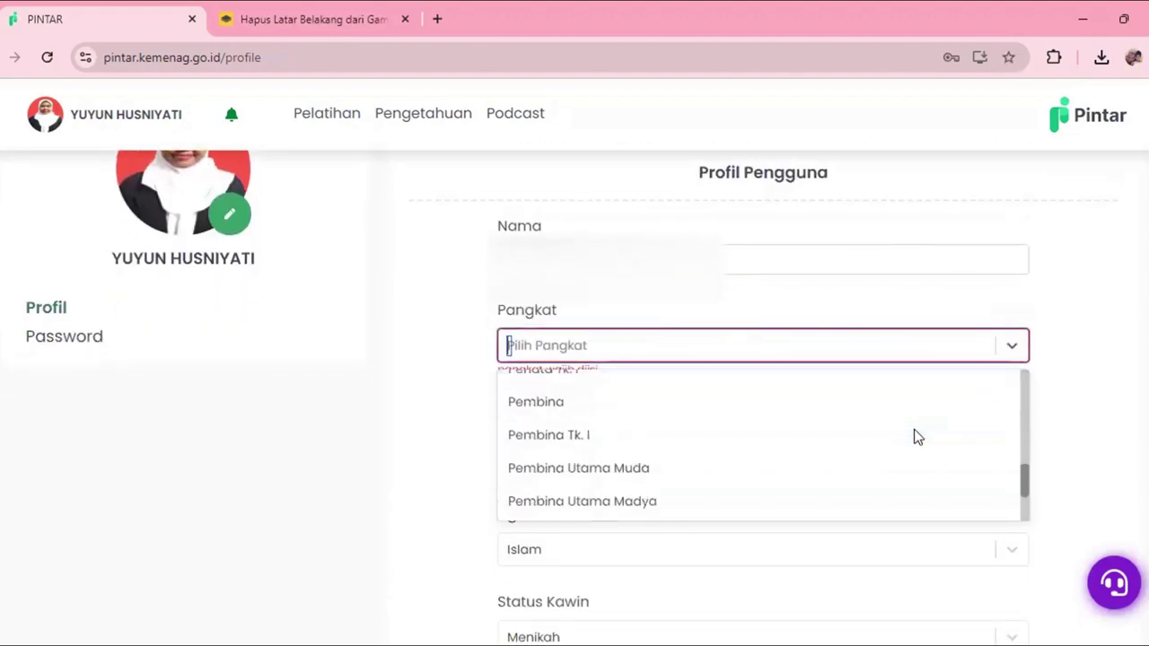
left_click(832, 456)
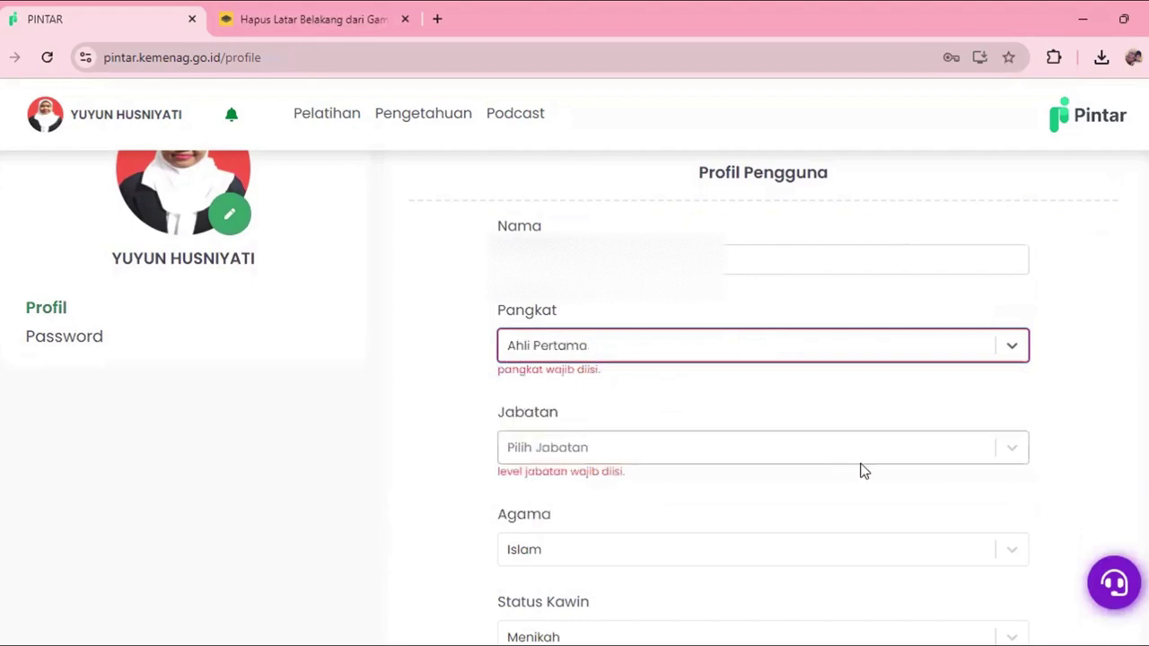
Set Jabatan to Guru Bahasa Inggris pada (khusus Pengangkatan Pertama).
left_click(867, 463)
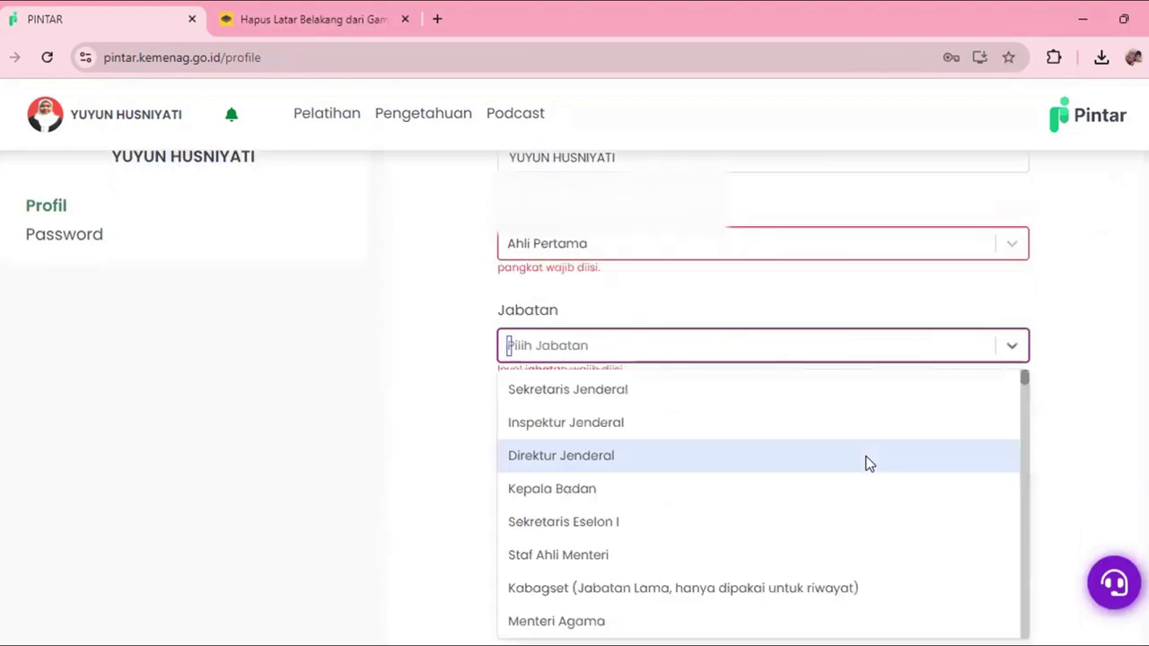
scroll(868, 463, "down", 10)
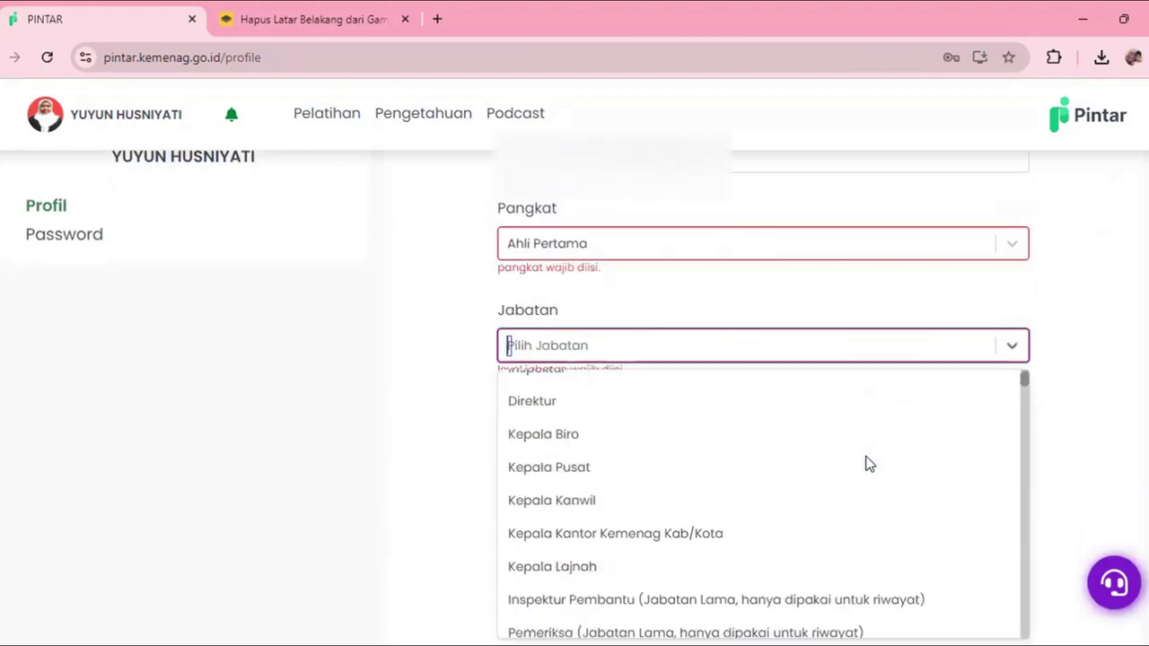
scroll(867, 463, "down", 3)
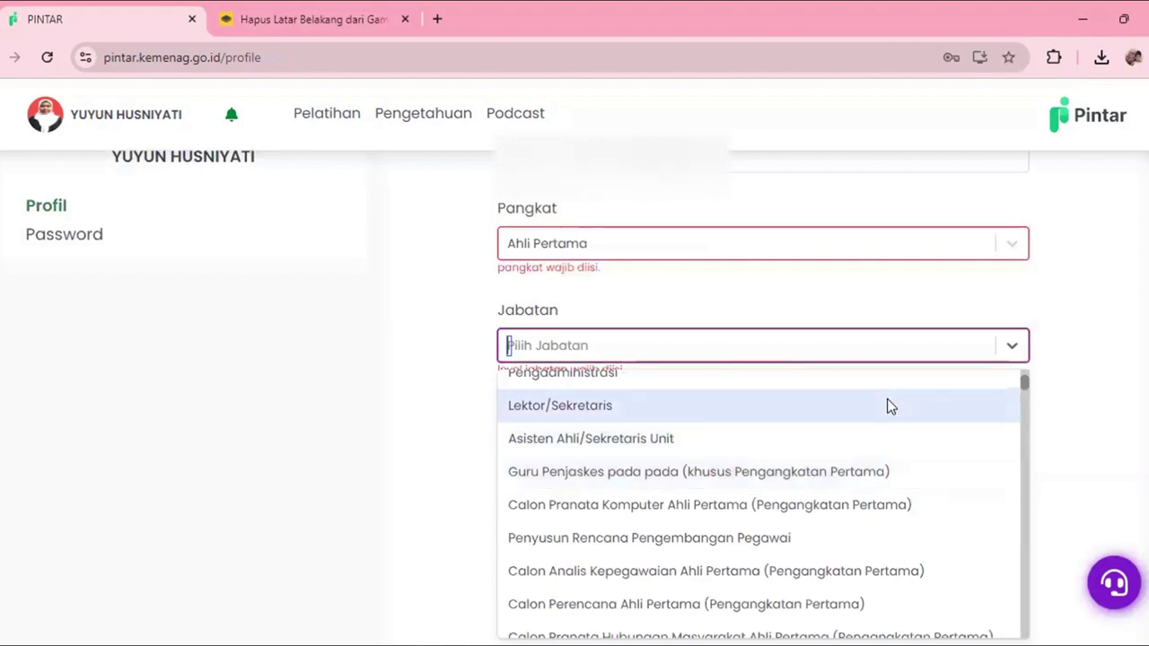
scroll(887, 404, "down", 3)
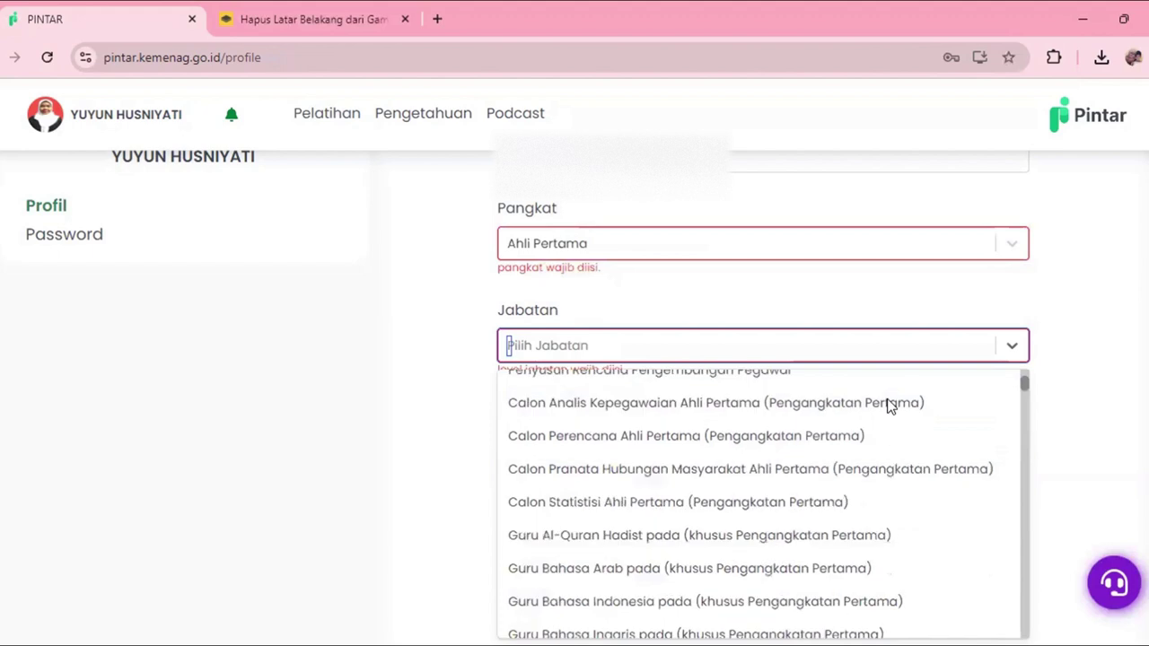
key("Down")
key("Down")
key("Down")
key("Down")
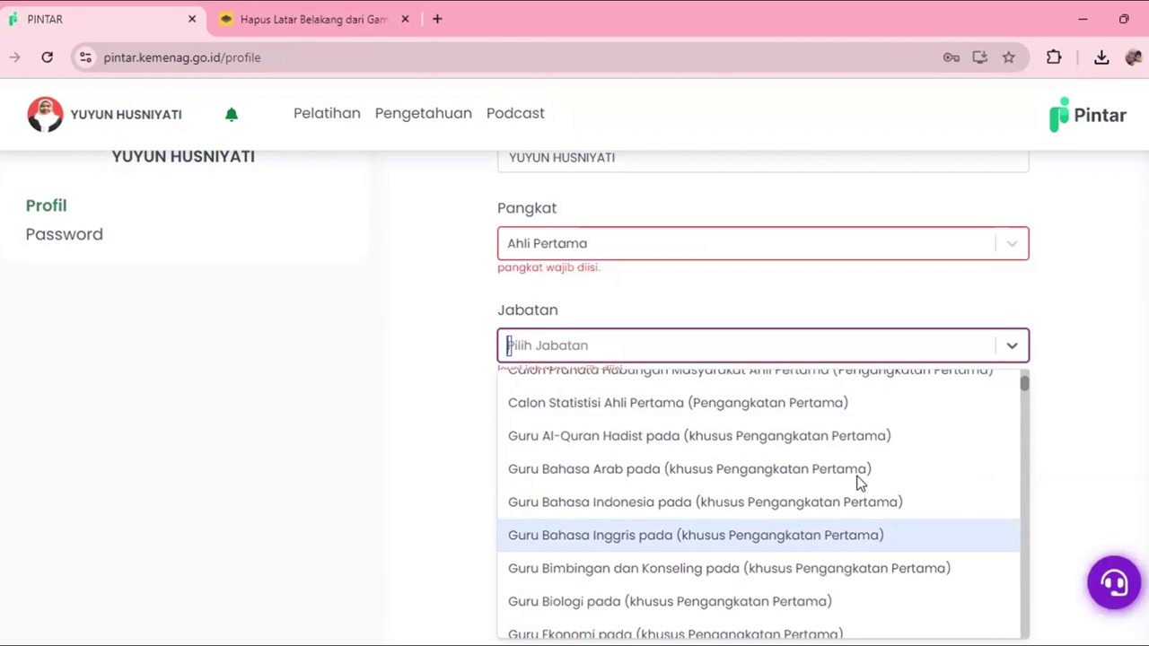
key("Return")
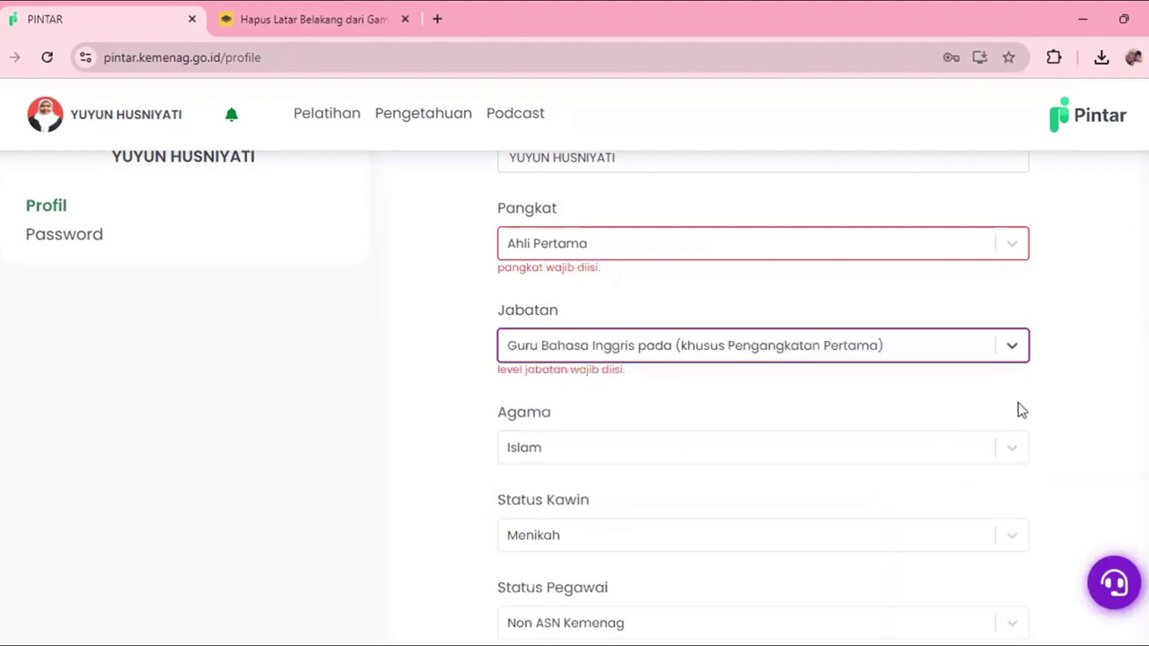
scroll(1017, 410, "down", 8)
scroll(1018, 403, "down", 5)
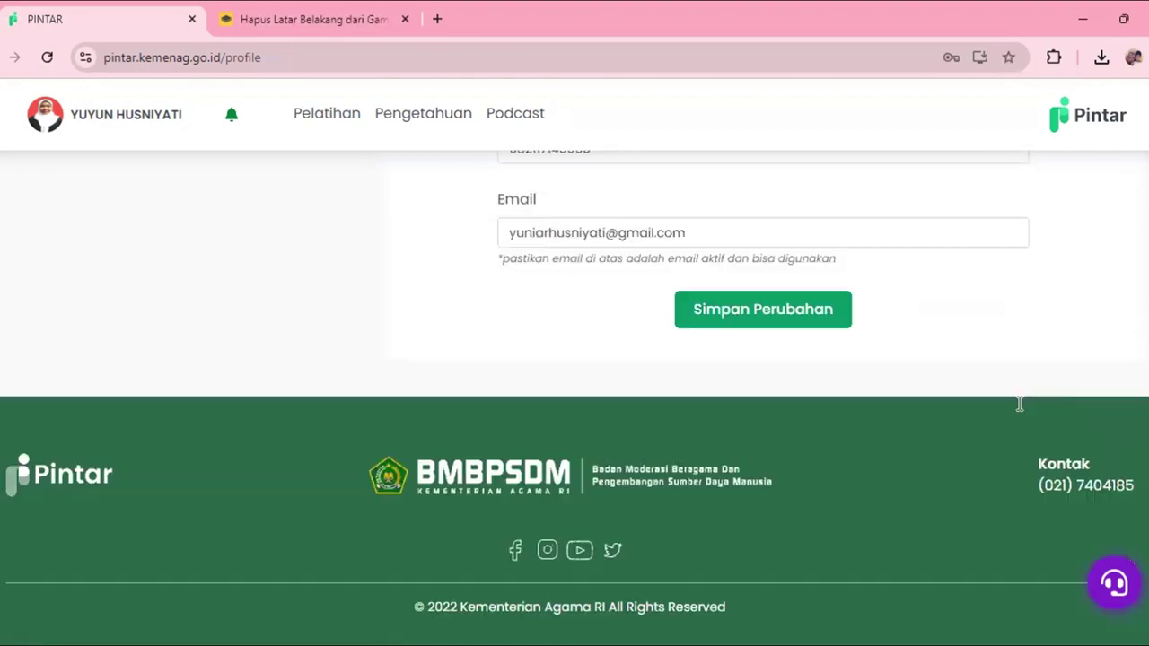
Save the profile with Simpan Perubahan, getting 'Berhasil merubah profile!'.
left_click(745, 316)
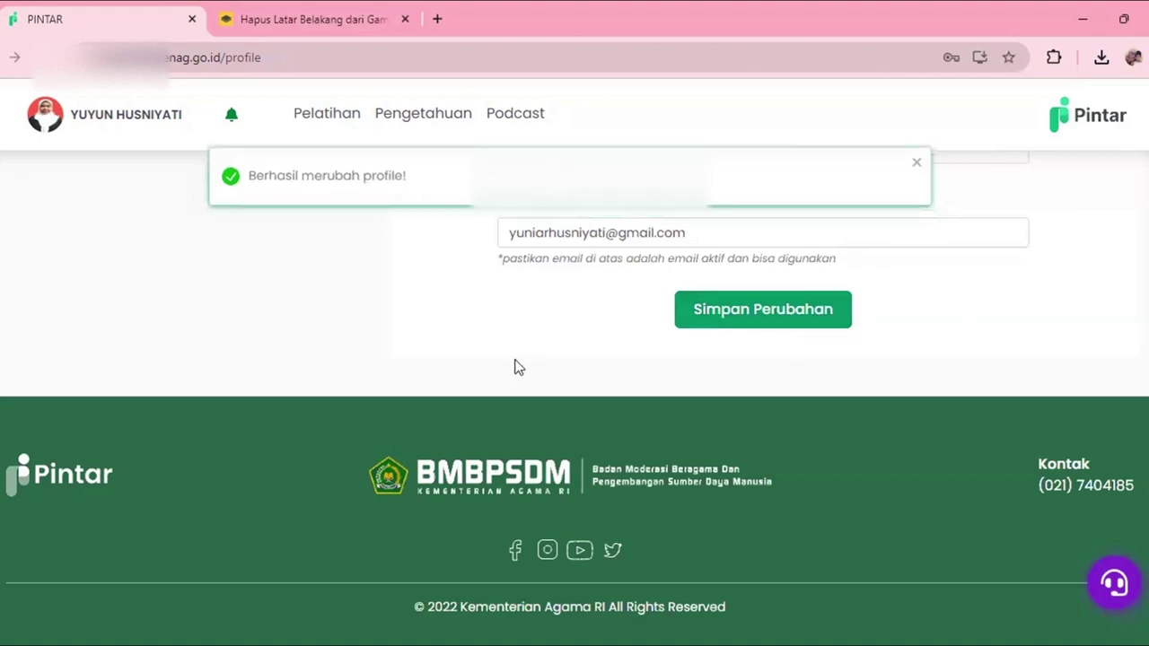
scroll(518, 367, "up", 15)
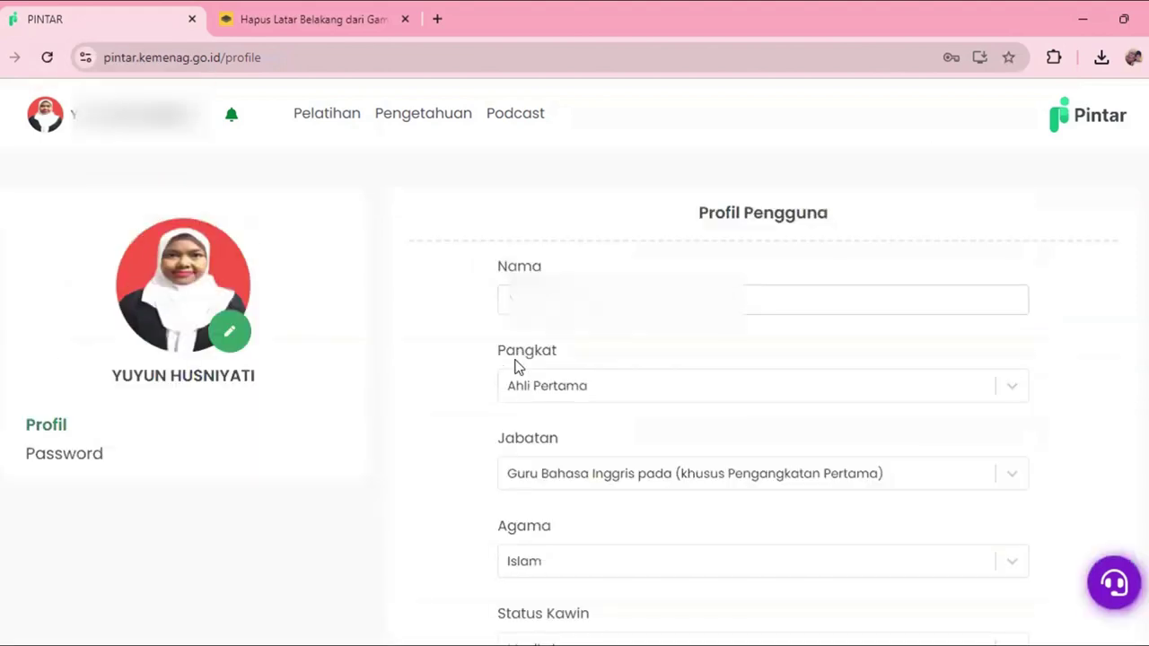
Open the Pelatihan catalogue and scroll through the 35 training cards.
left_click(307, 118)
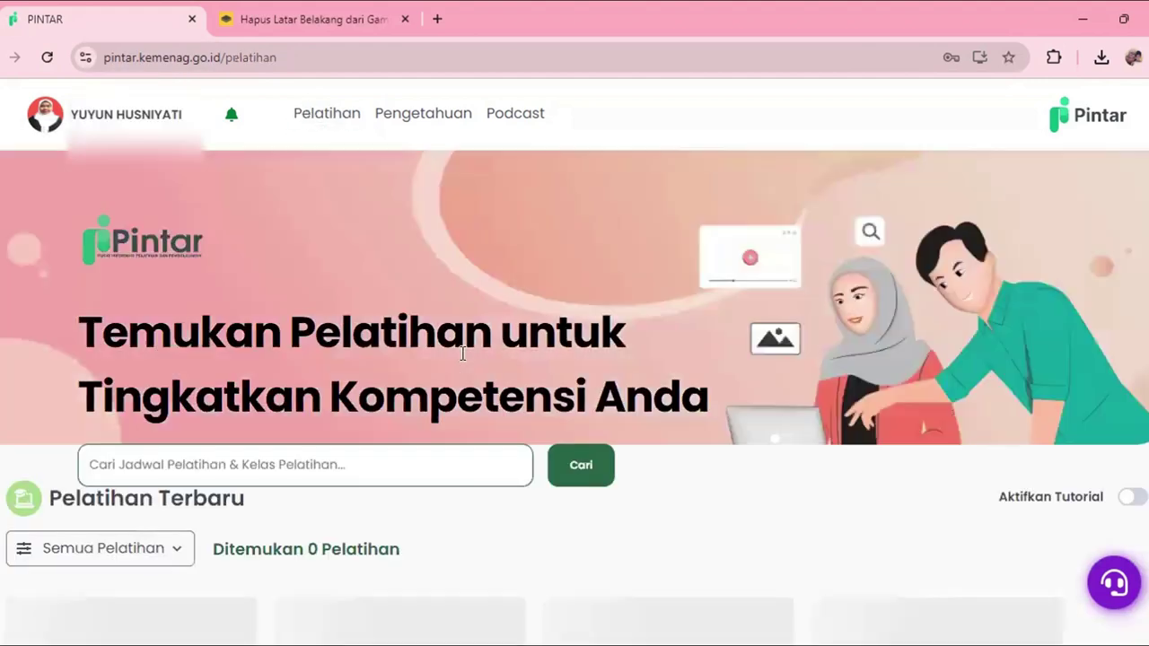
scroll(462, 355, "down", 2)
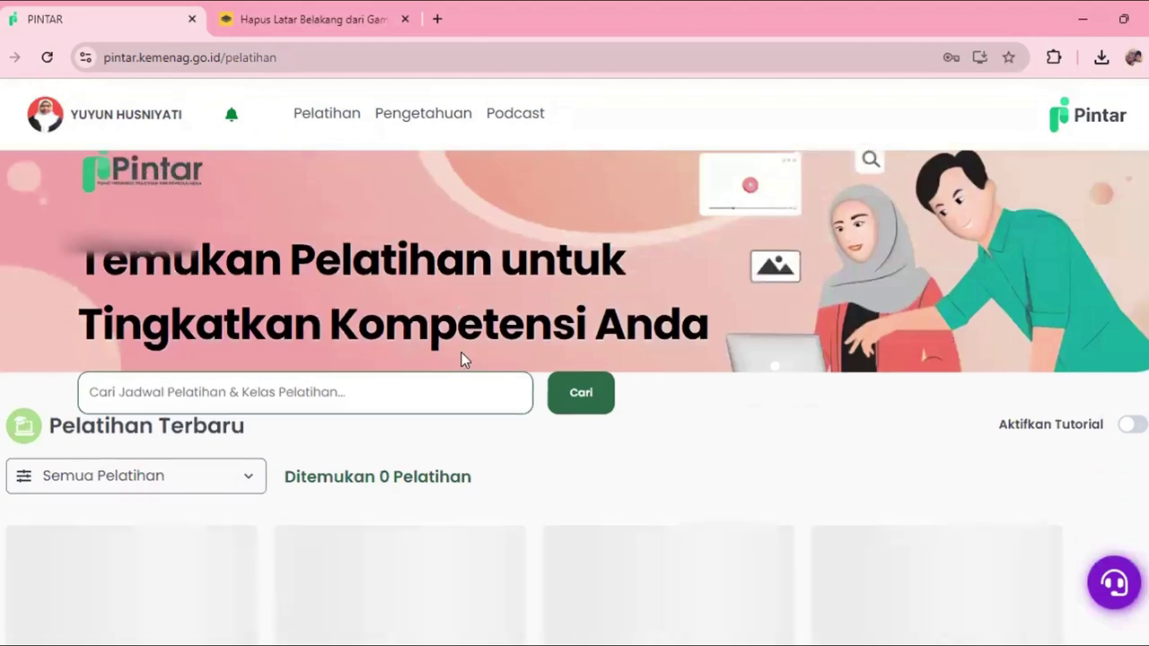
scroll(462, 359, "down", 2)
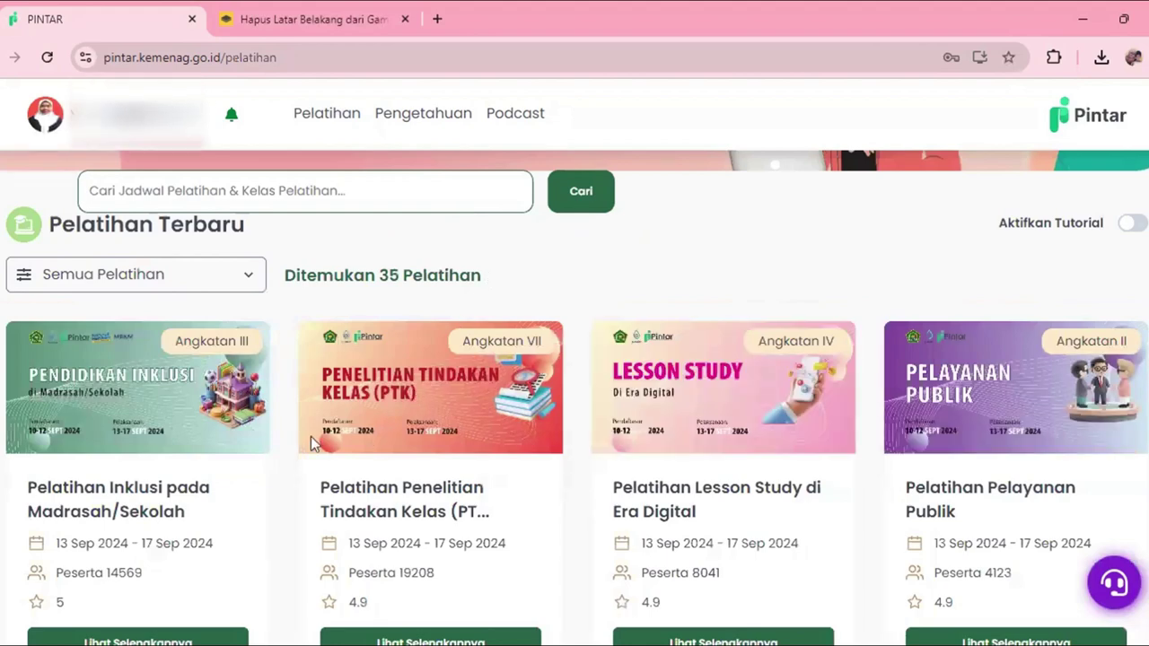
scroll(162, 495, "down", 1)
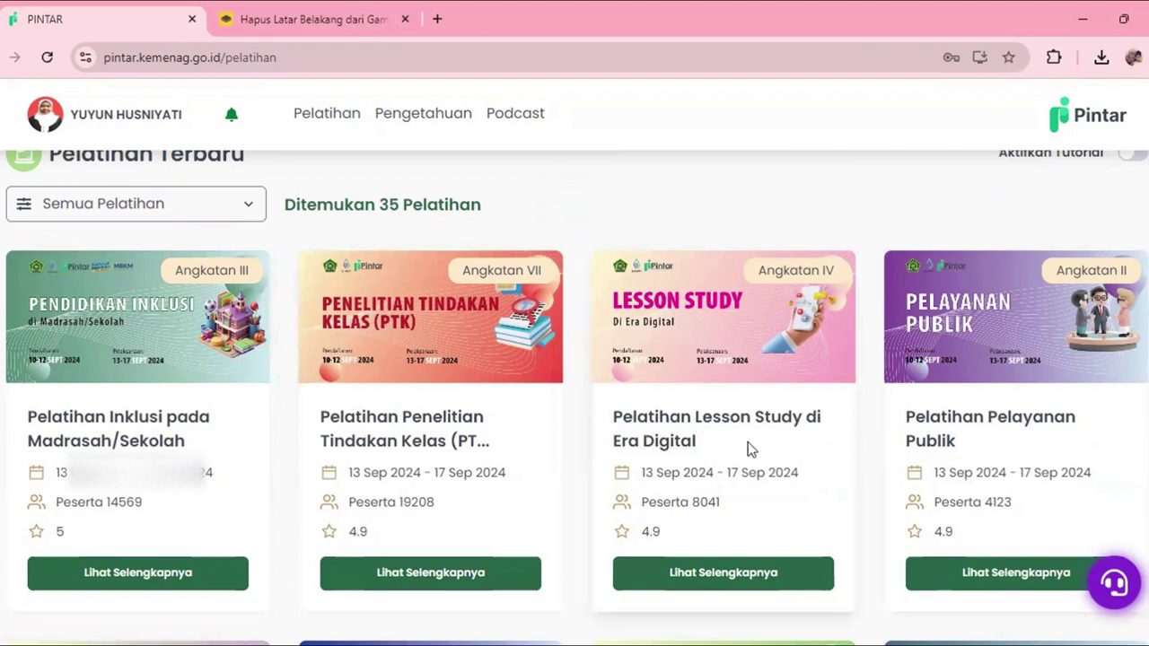
scroll(747, 442, "down", 3)
scroll(747, 442, "down", 2)
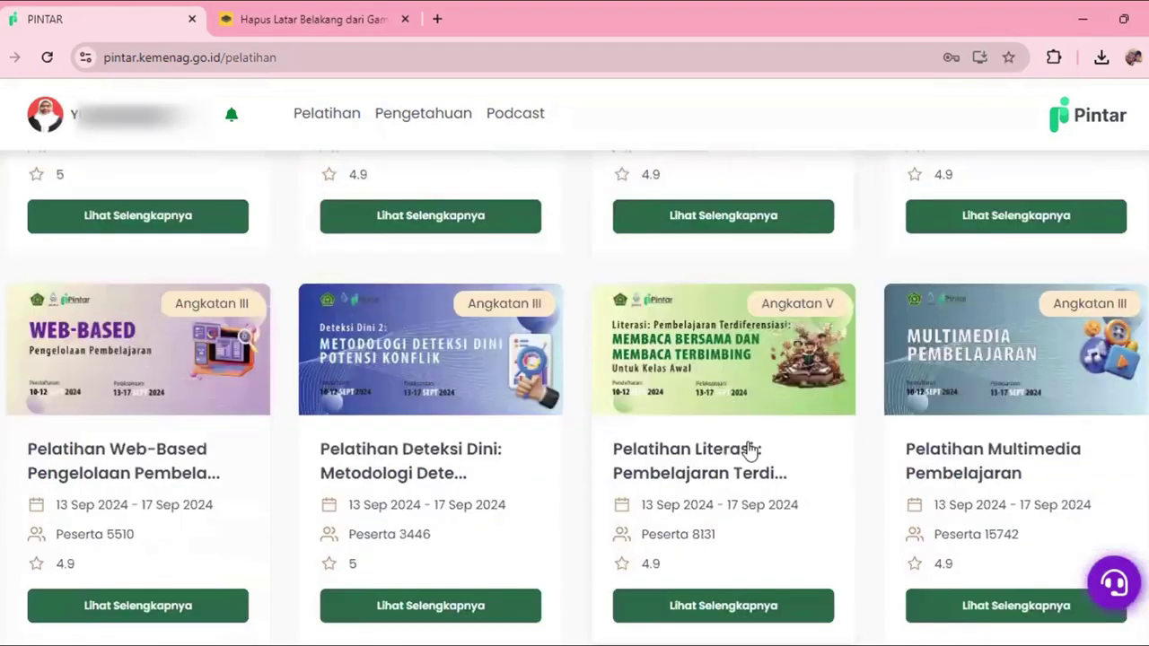
scroll(748, 441, "down", 2)
scroll(748, 441, "down", 1)
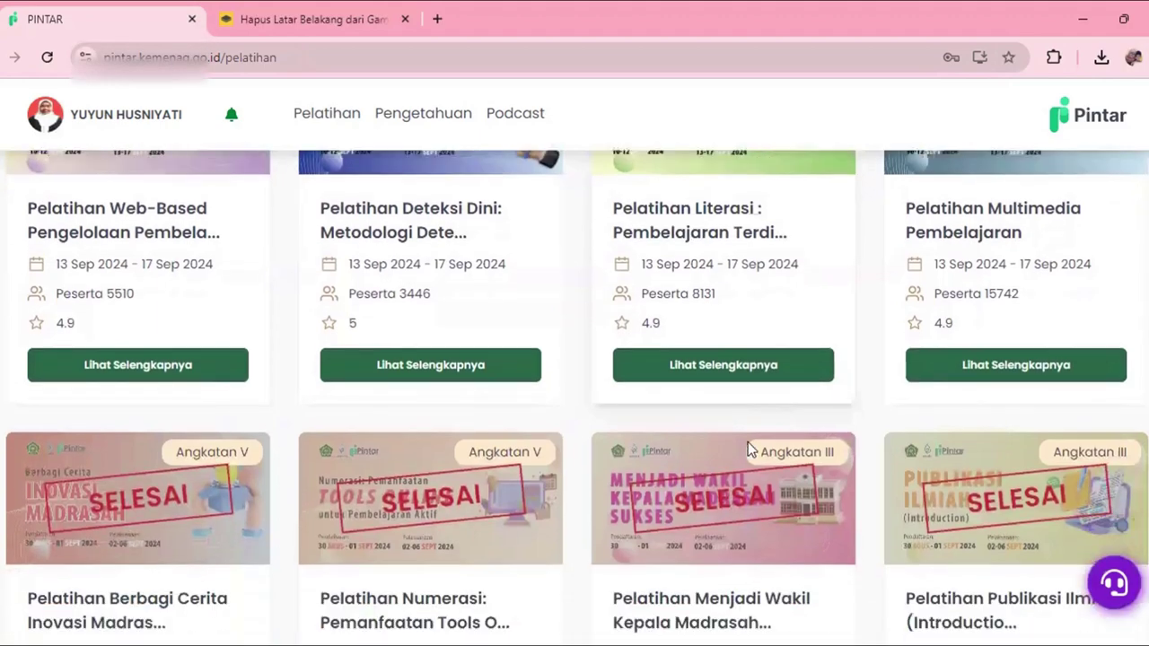
scroll(747, 442, "up", 4)
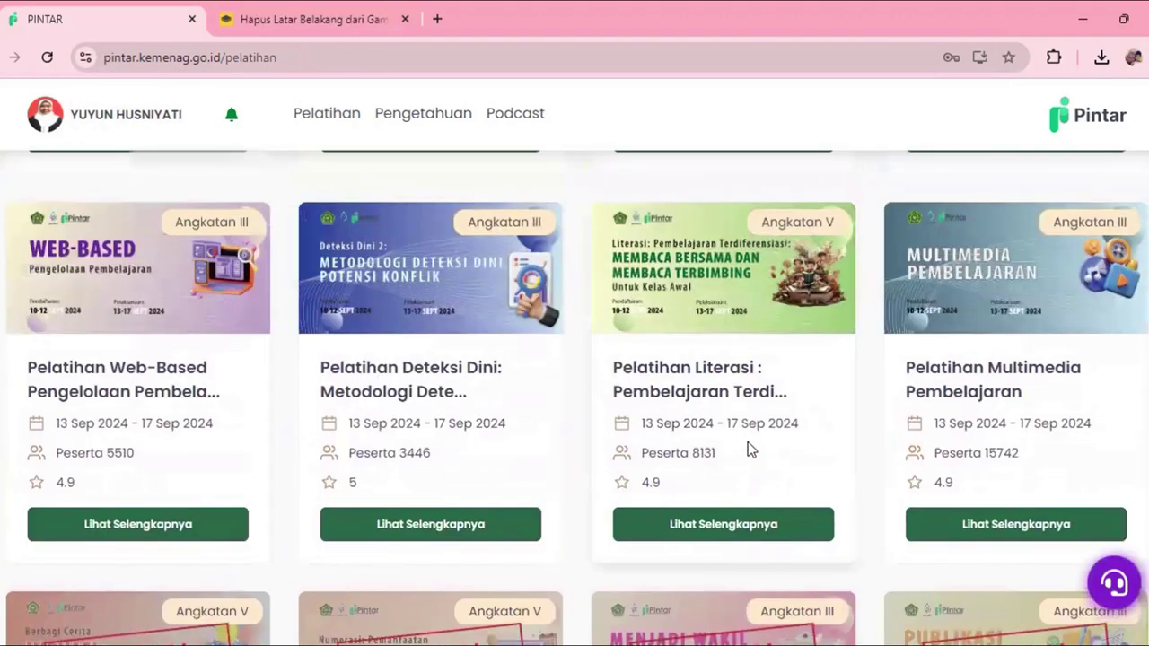
scroll(747, 442, "up", 3)
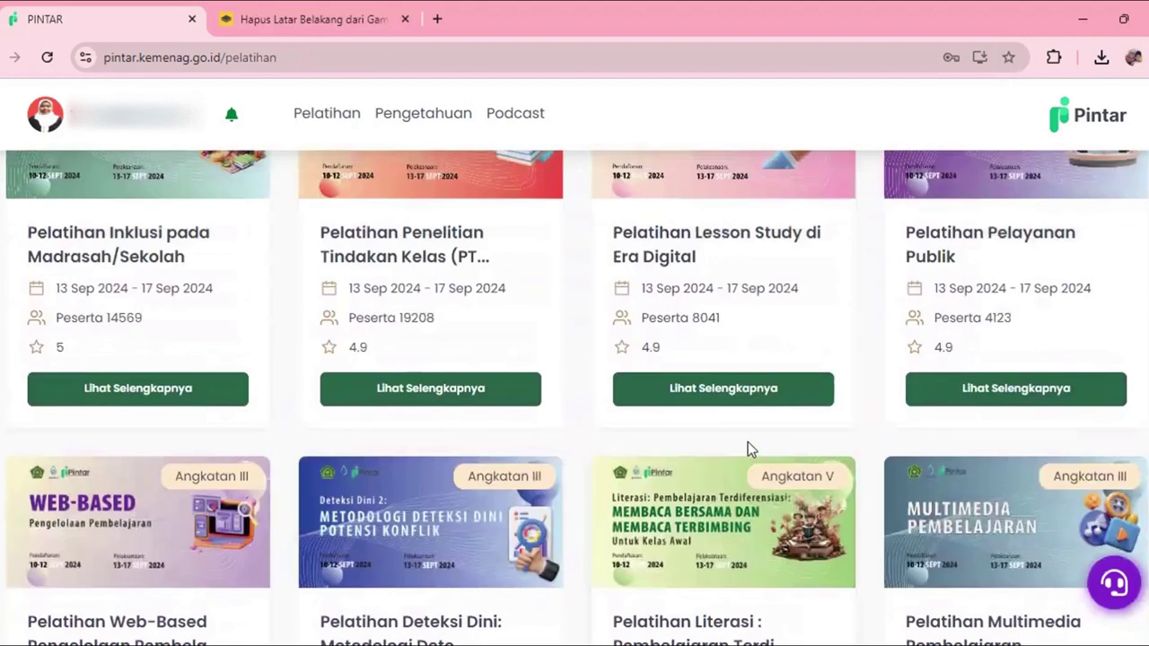
scroll(747, 442, "up", 2)
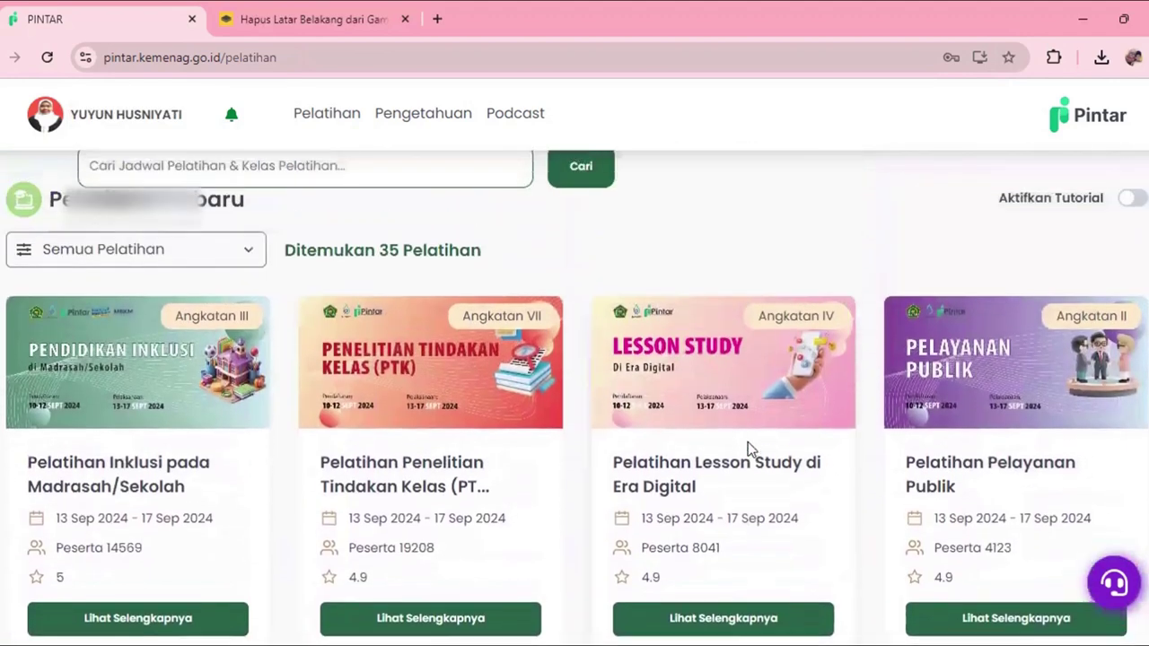
scroll(747, 442, "down", 1)
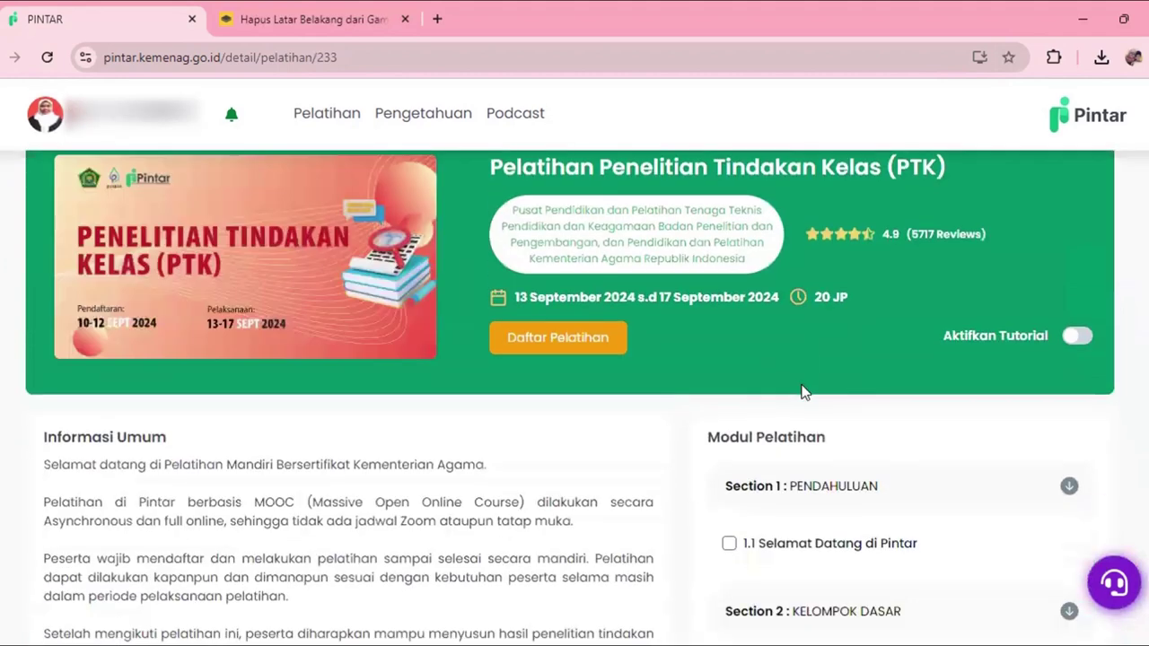
Try registering for the PTK training, which reports 'Mohon Maaf, Pendaftaran Sudah Di Tutup!'.
scroll(803, 392, "down", 1)
scroll(803, 392, "down", 2)
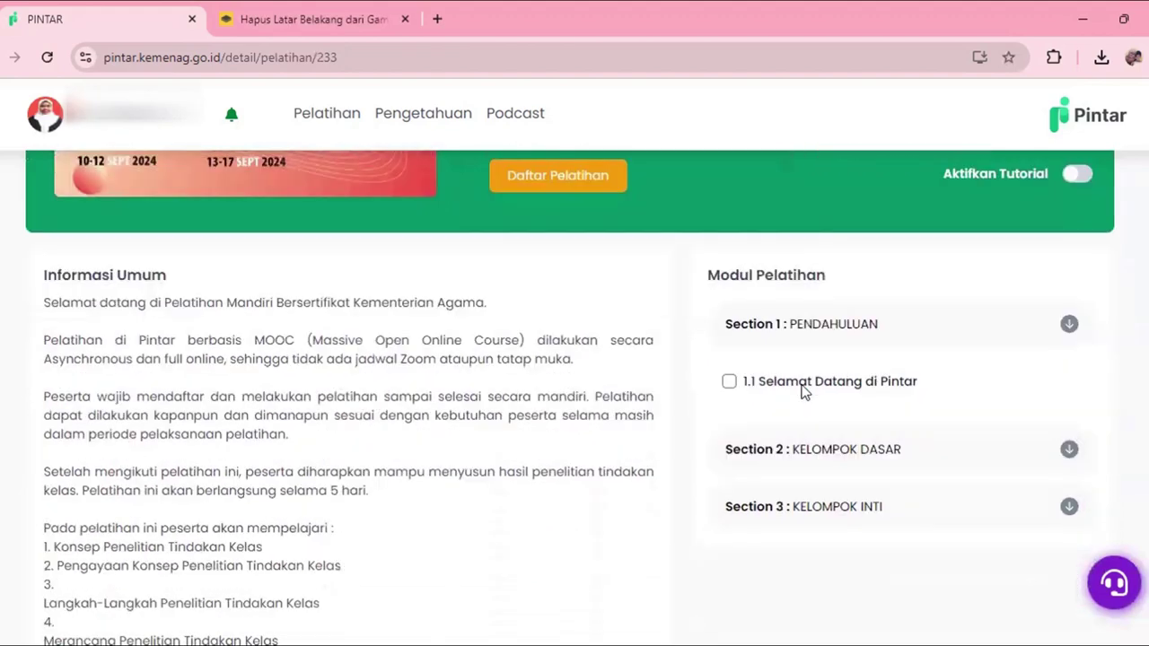
scroll(803, 393, "up", 3)
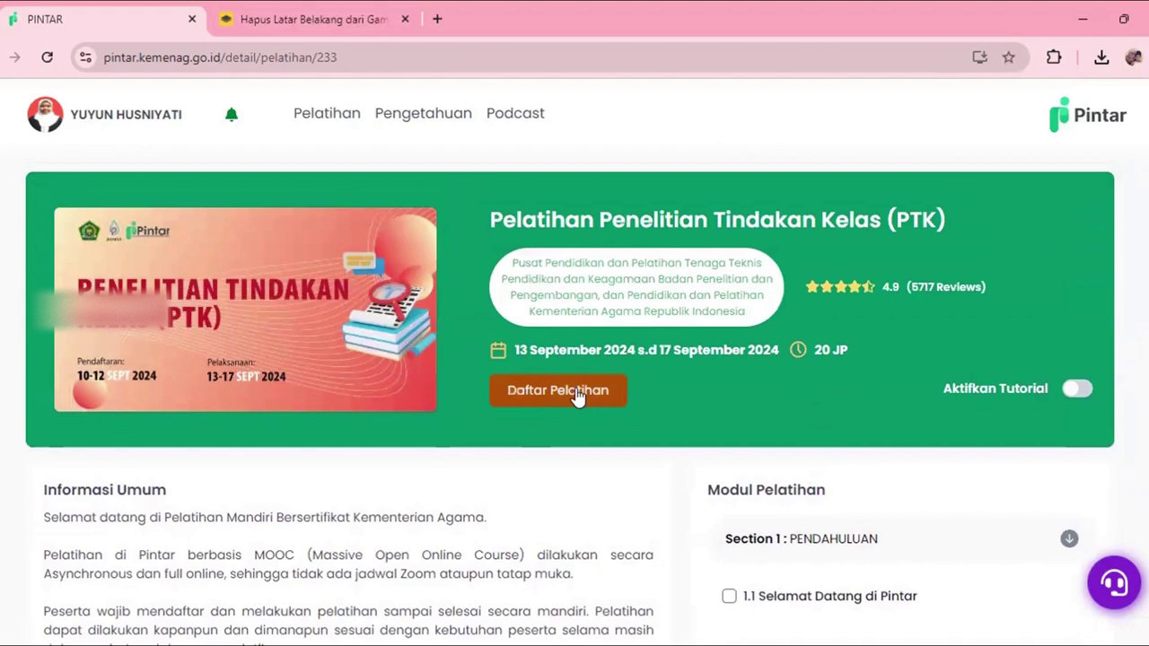
left_click(578, 395)
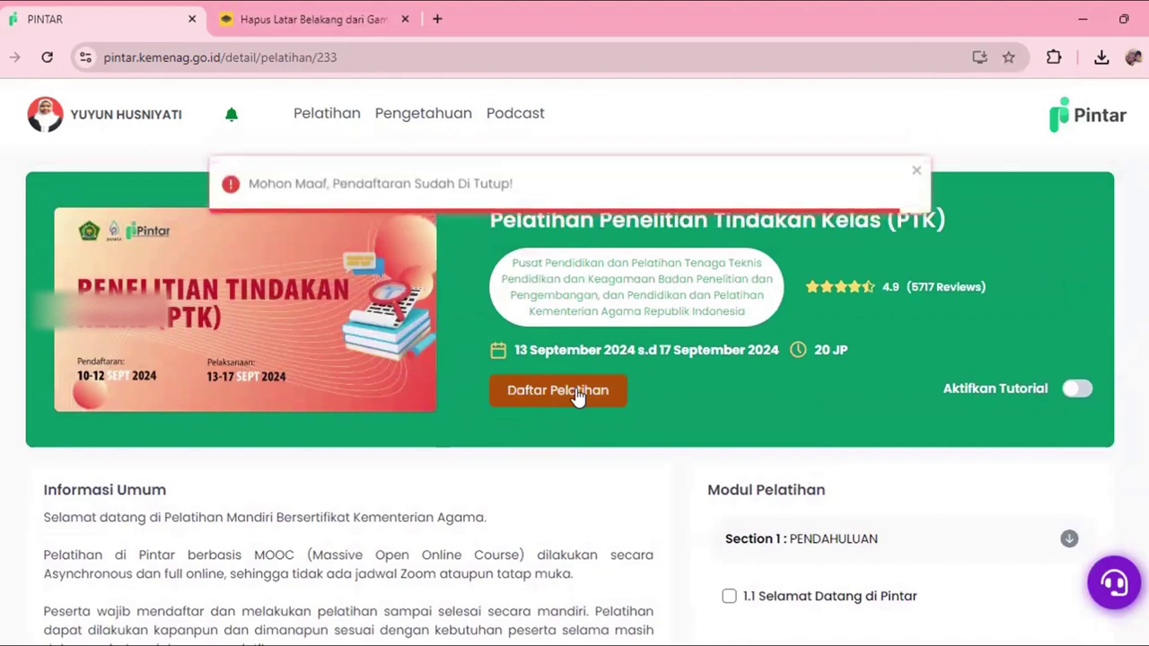